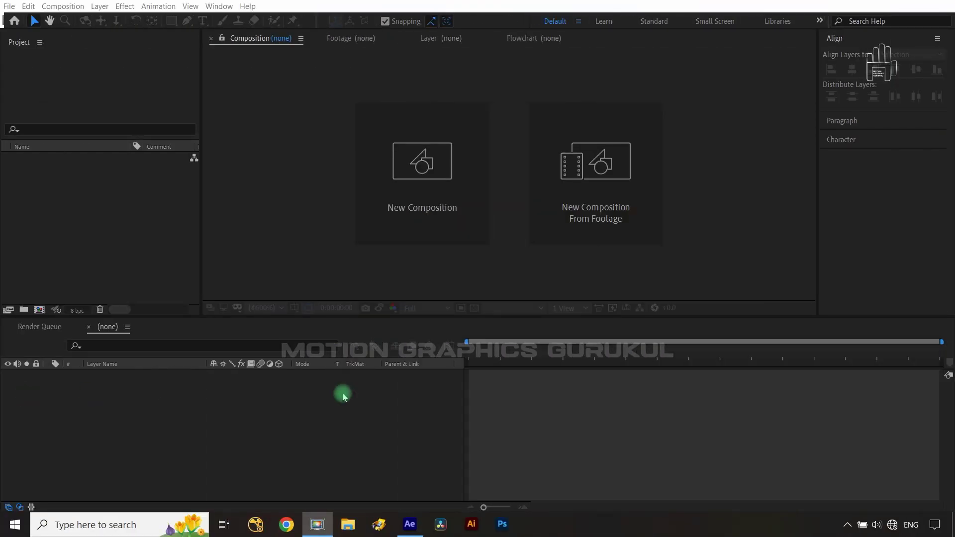
Import Headphone ads.psd as Composition - Retain Layer Sizes with editable layer styles, and open the resulting composition
double_click(69, 214)
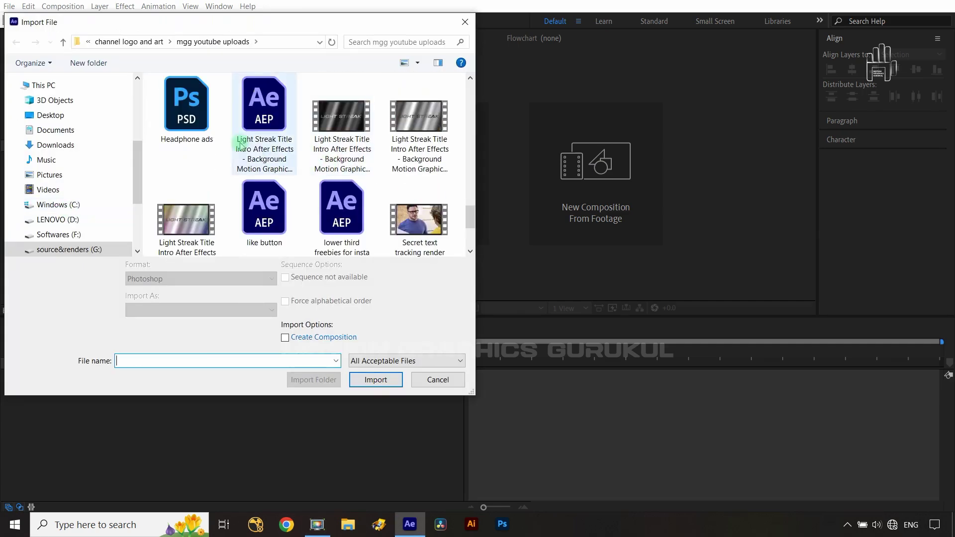
click(209, 113)
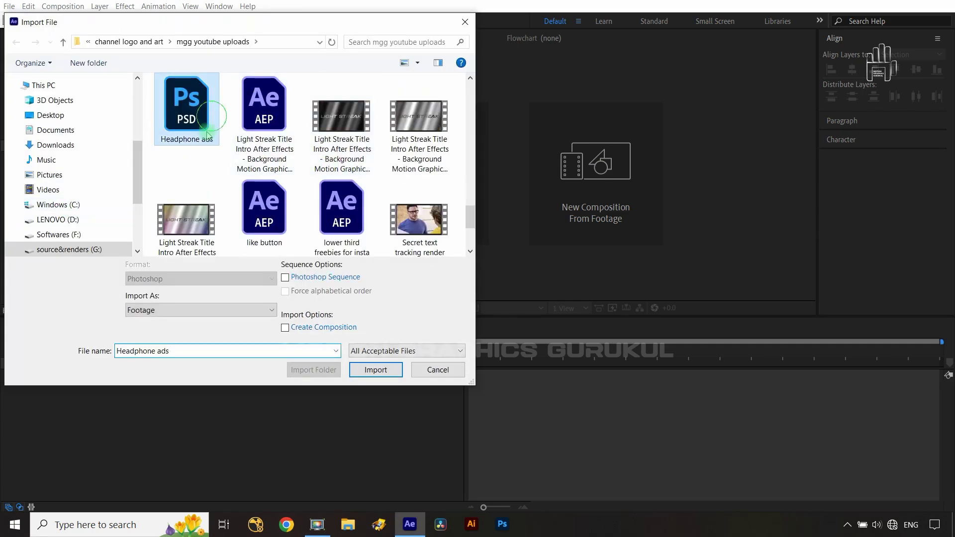
click(368, 378)
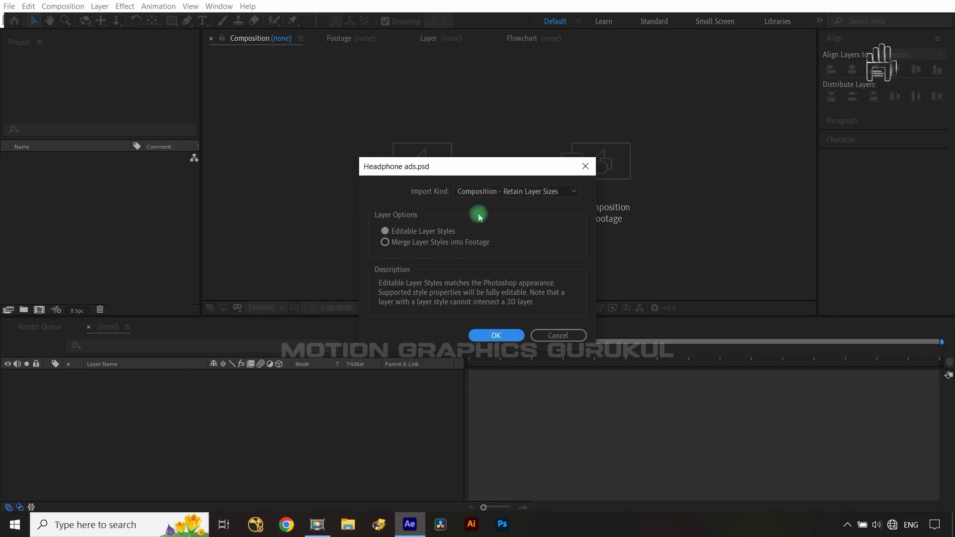
click(510, 335)
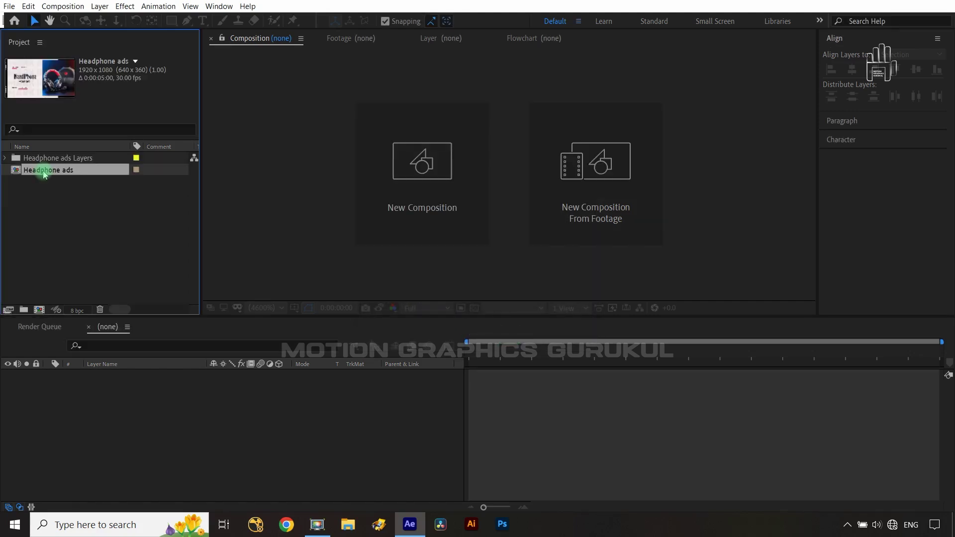
double_click(44, 171)
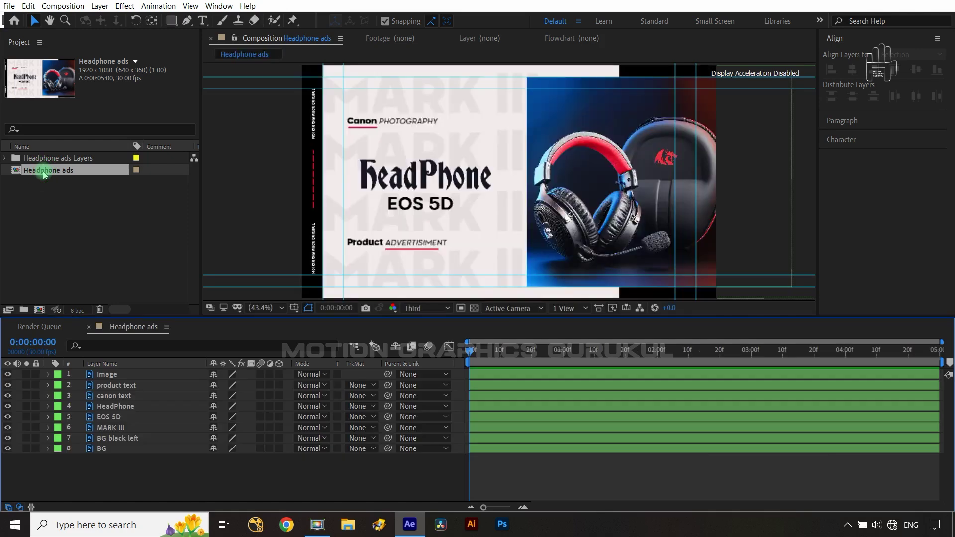
Solo the Image and BG layers in the Headphone ads composition
click(122, 449)
click(139, 472)
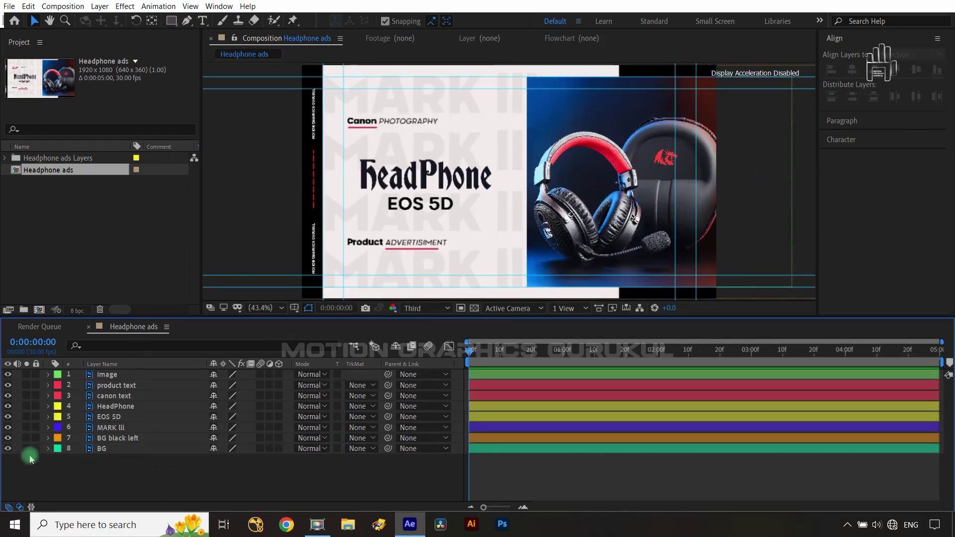
click(27, 376)
click(26, 448)
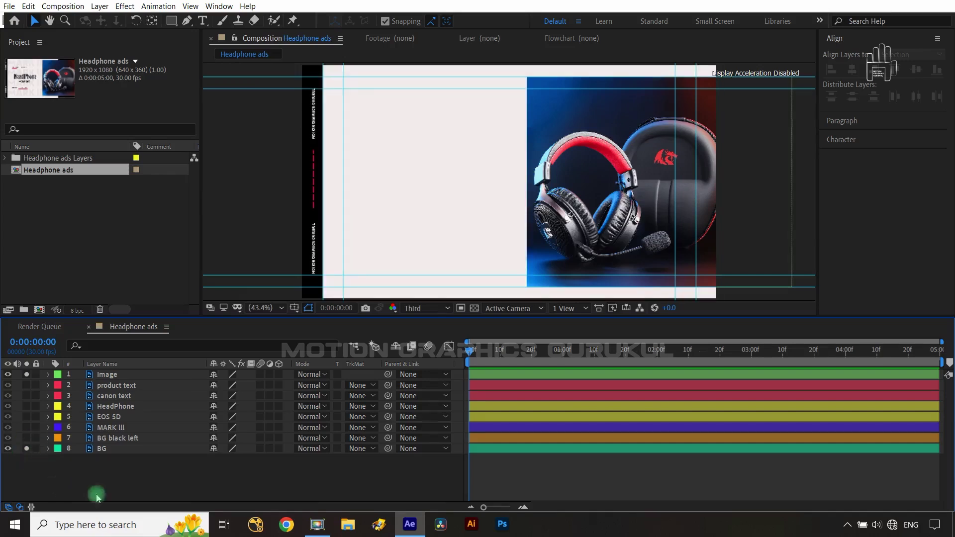
Parent the BG layer to the Image layer
click(119, 448)
drag(388, 449, 109, 380)
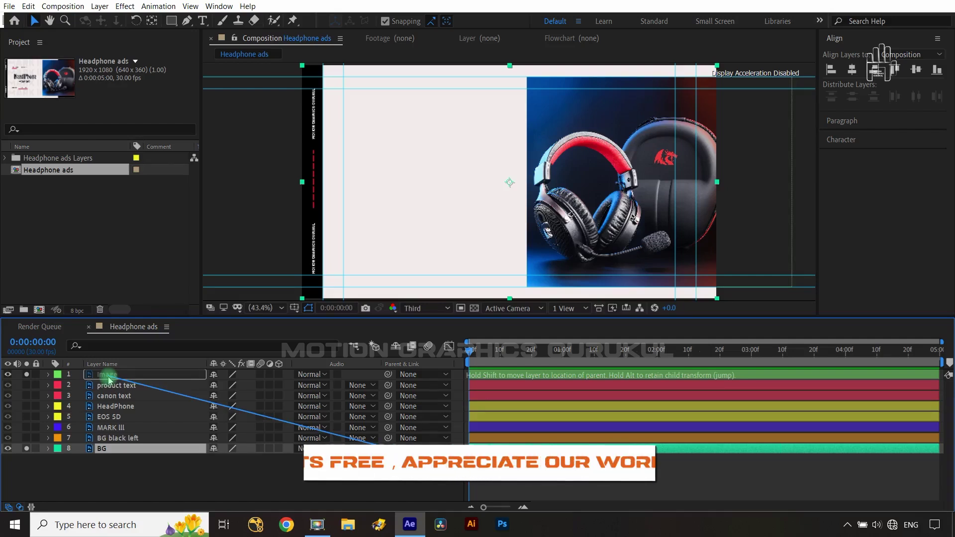
drag(108, 379, 109, 379)
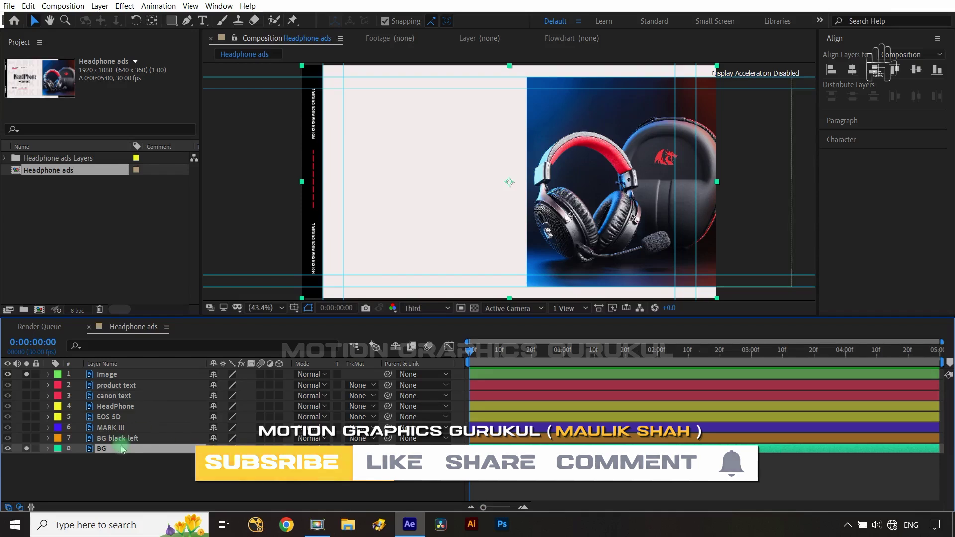
Reveal the Image layer's Position property and separate it into X and Y dimensions
click(111, 379)
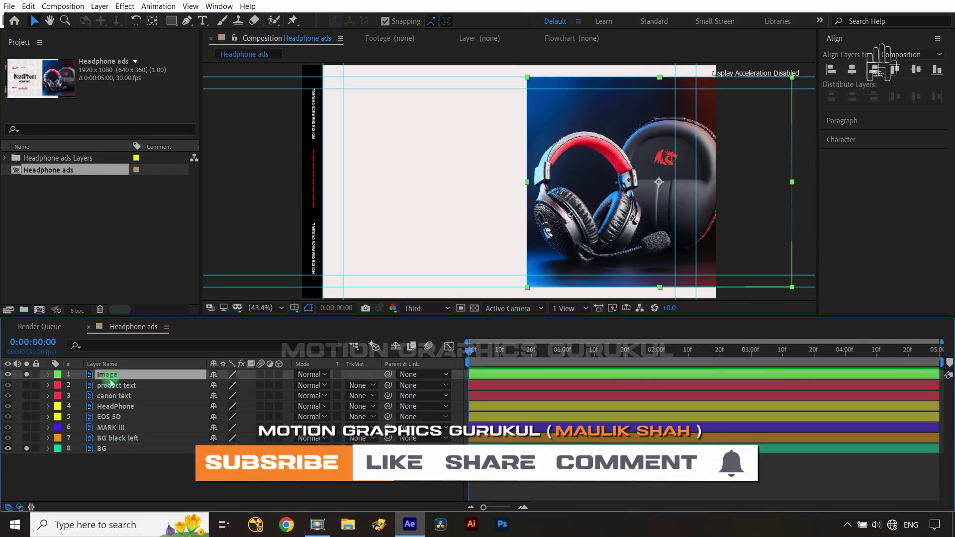
key(p)
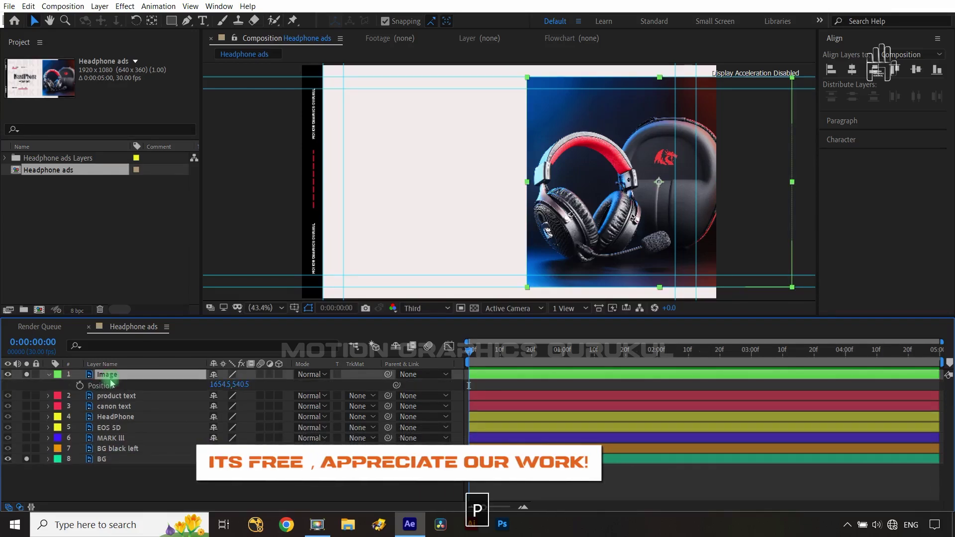
click(97, 386)
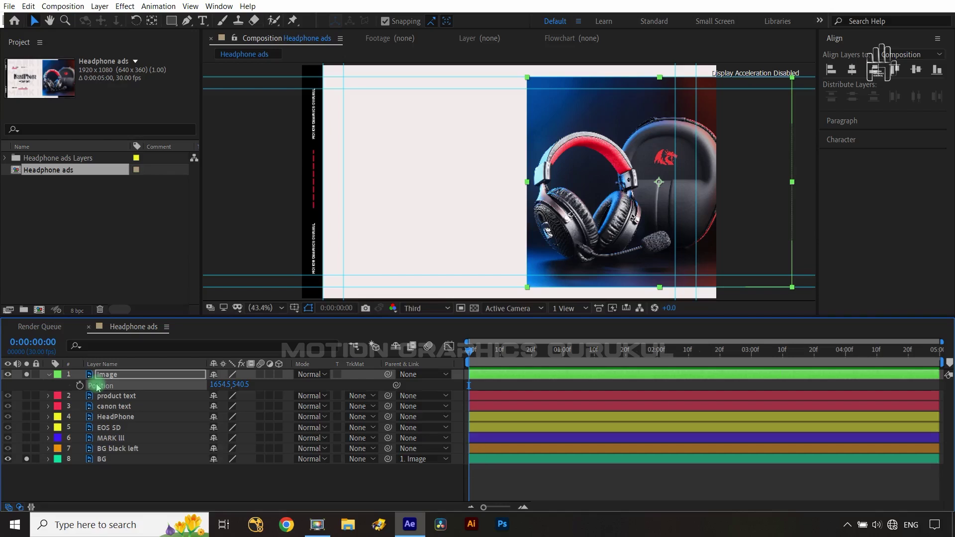
right_click(98, 386)
click(167, 274)
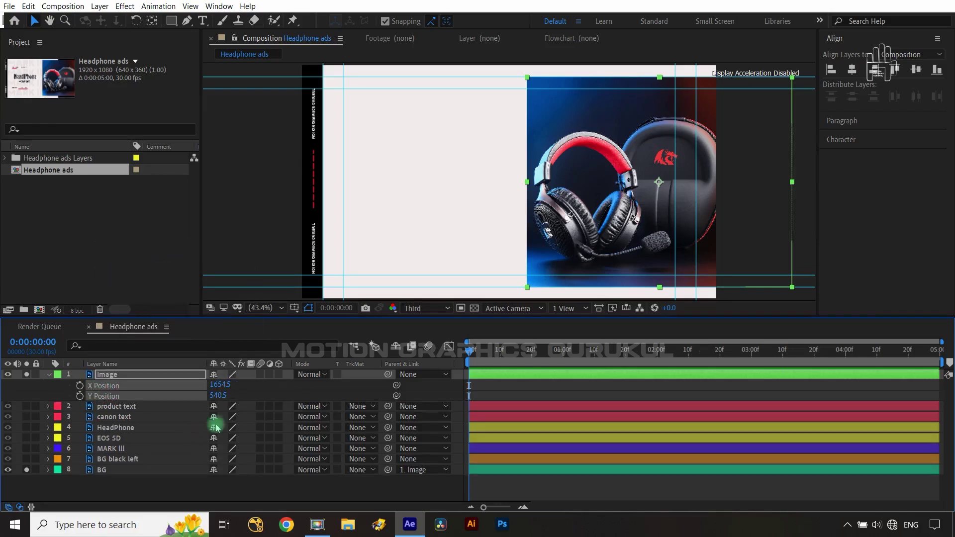
click(287, 395)
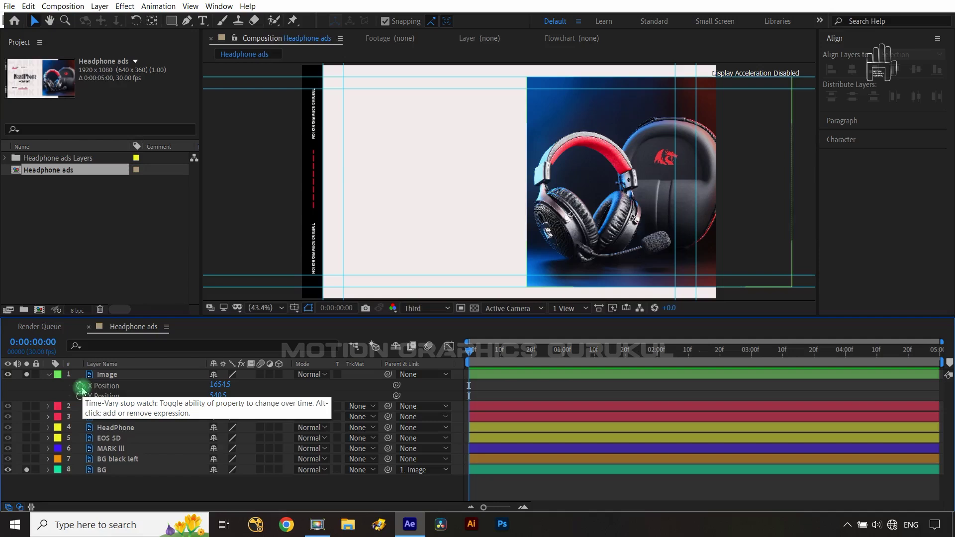
Keyframe the Image layer's X Position at 0:00 and 2:10, moving it off-screen left to about -630 at the first keyframe
click(81, 388)
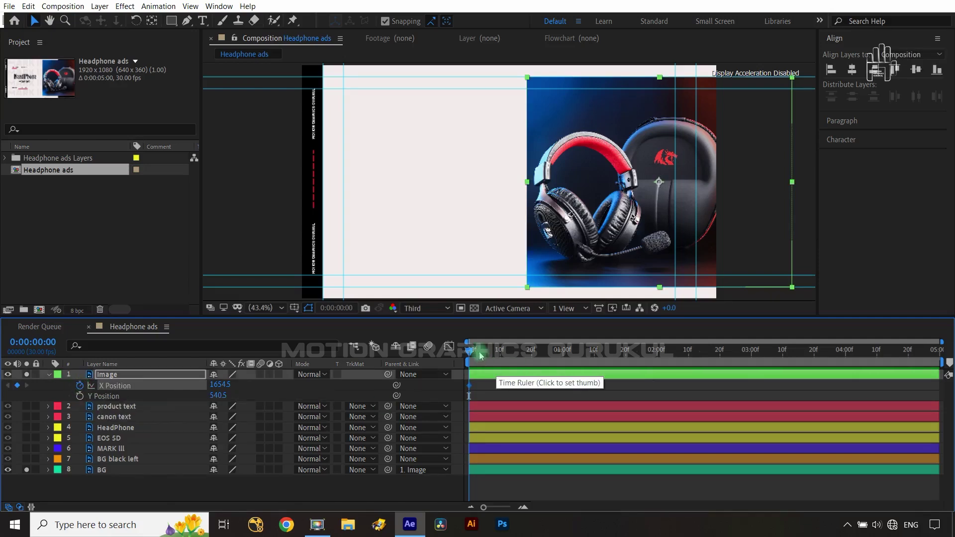
mouse_move(469, 349)
mouse_down()
mouse_move(713, 358)
mouse_move(689, 349)
mouse_up()
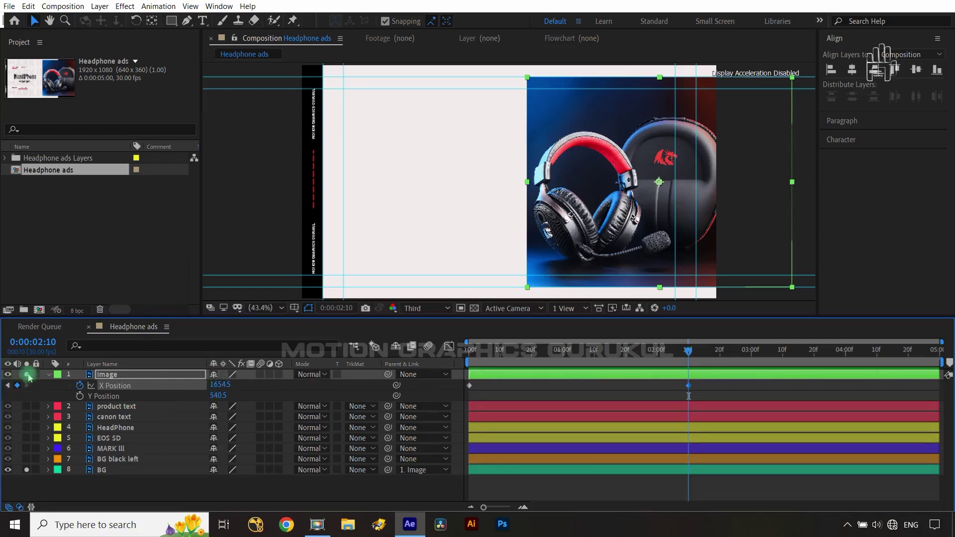
key(Home)
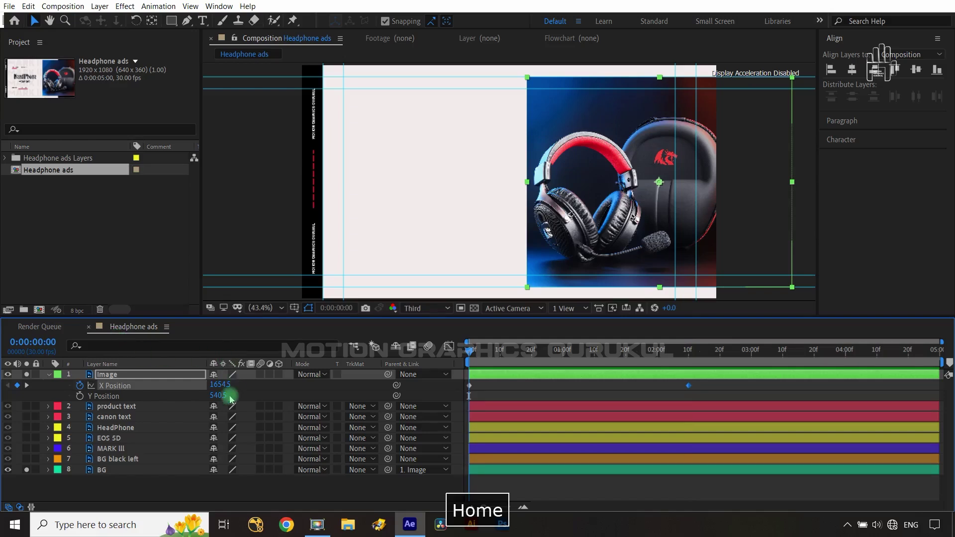
drag(649, 190, 154, 215)
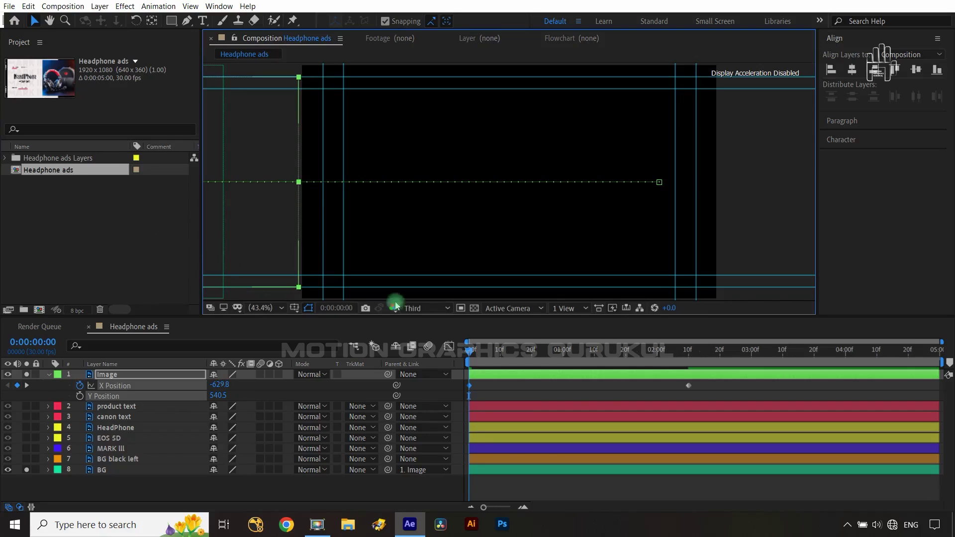
Shape the Image layer's X Position curve for a fast start and a long, smooth slowdown, and preview the slide-in
drag(713, 389, 454, 392)
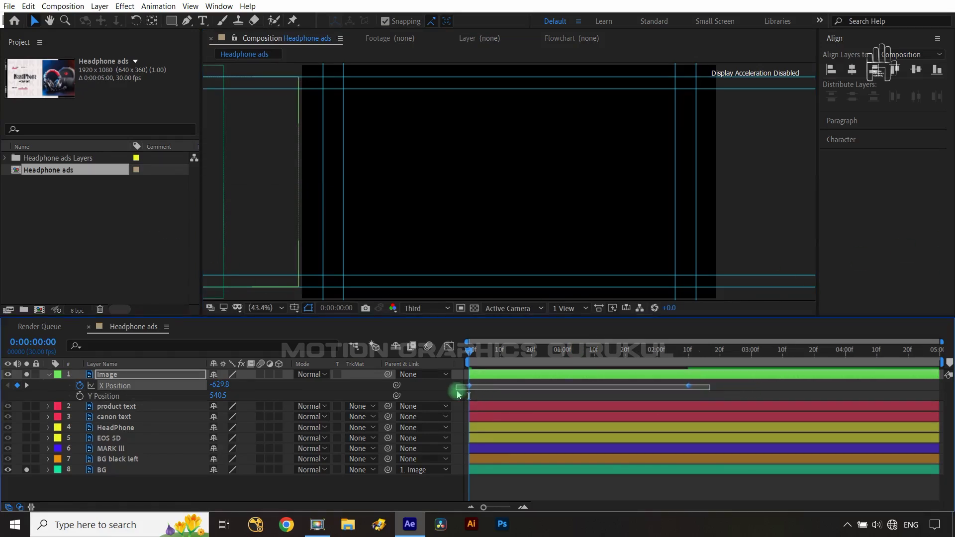
click(447, 348)
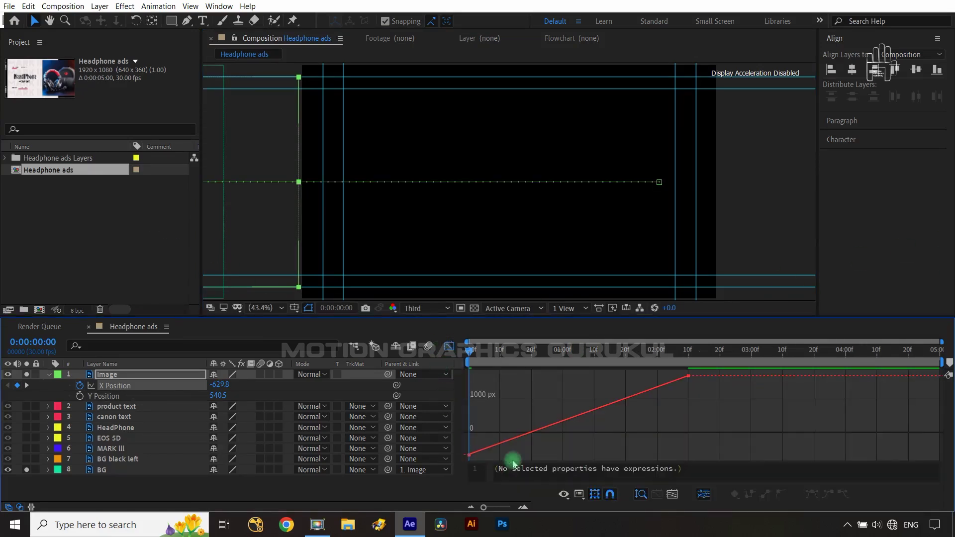
drag(469, 455, 467, 388)
click(681, 401)
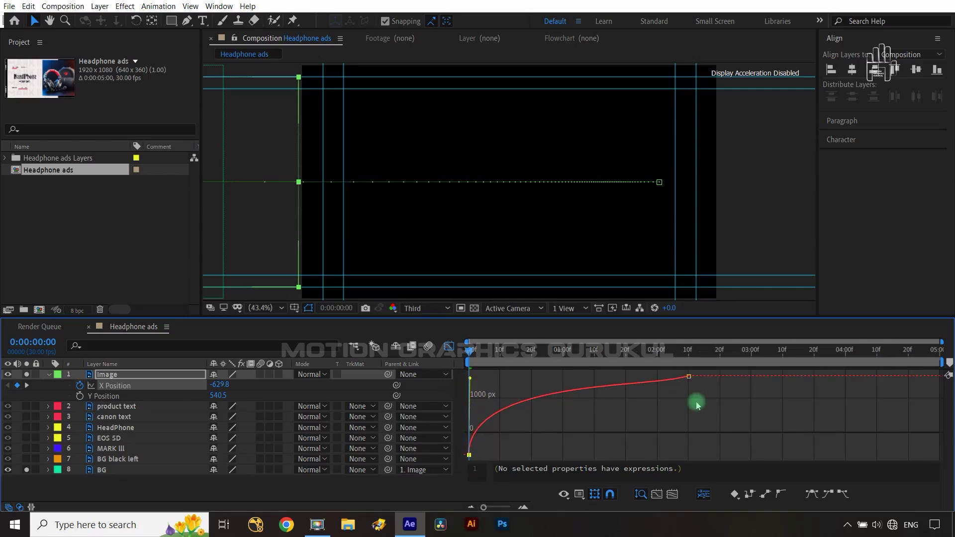
drag(688, 376, 500, 385)
click(453, 347)
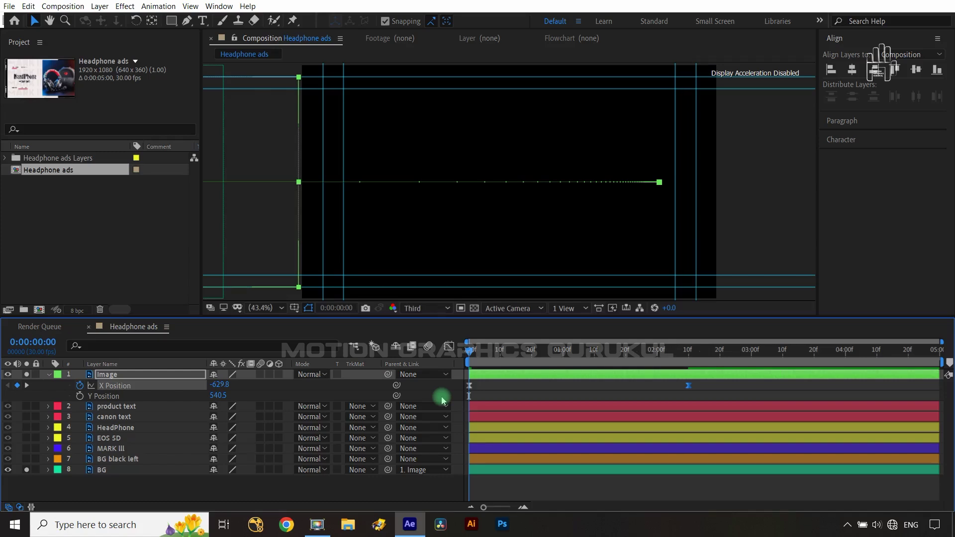
key(space)
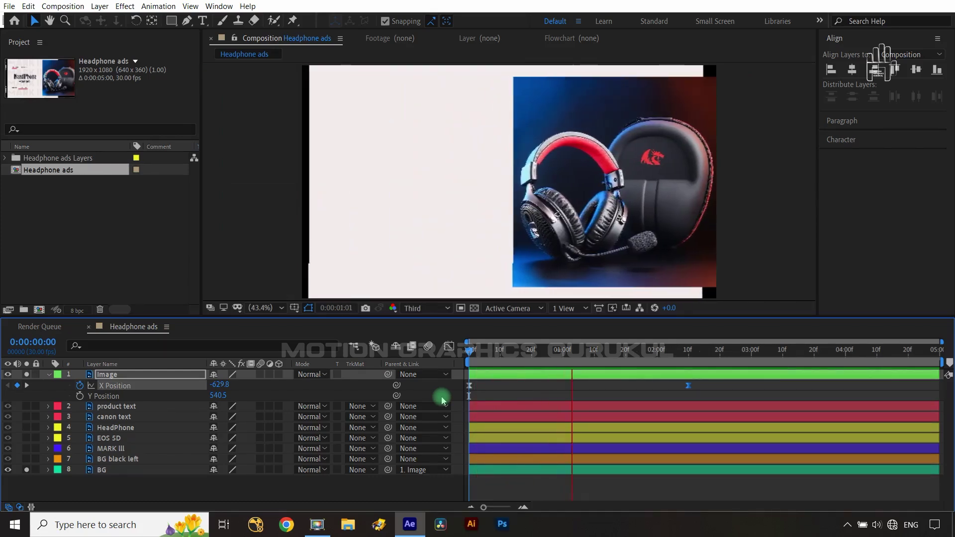
key(space)
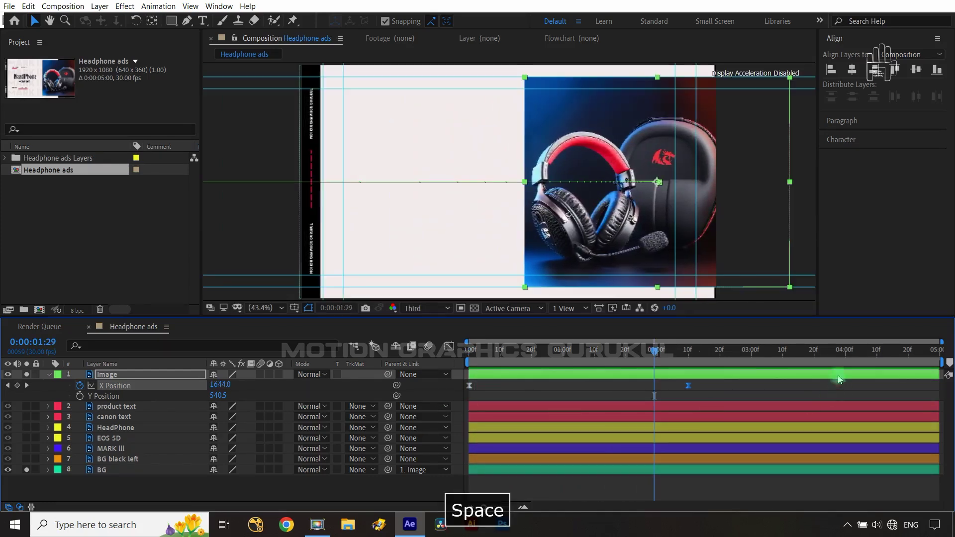
Solo the BG black left layer and separate its Position into X and Y dimensions
click(134, 459)
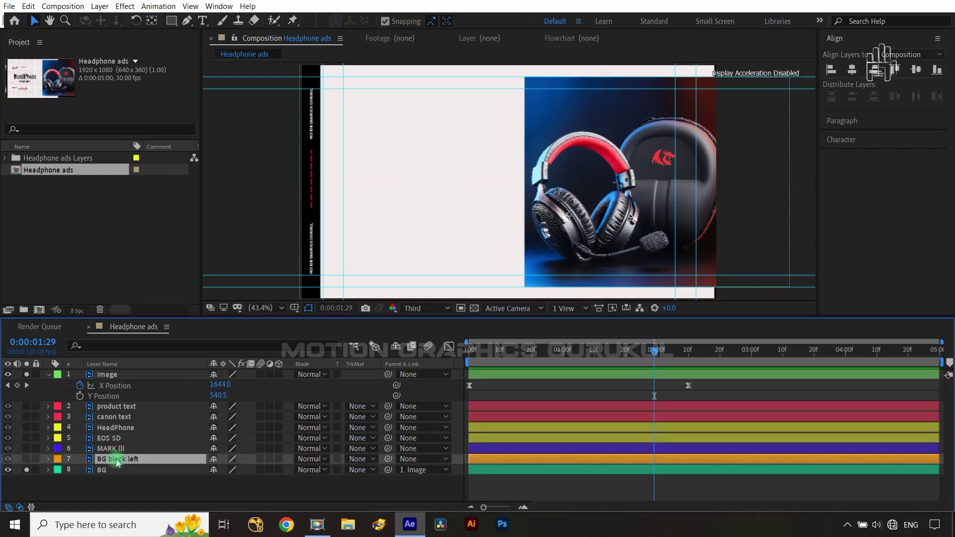
click(24, 458)
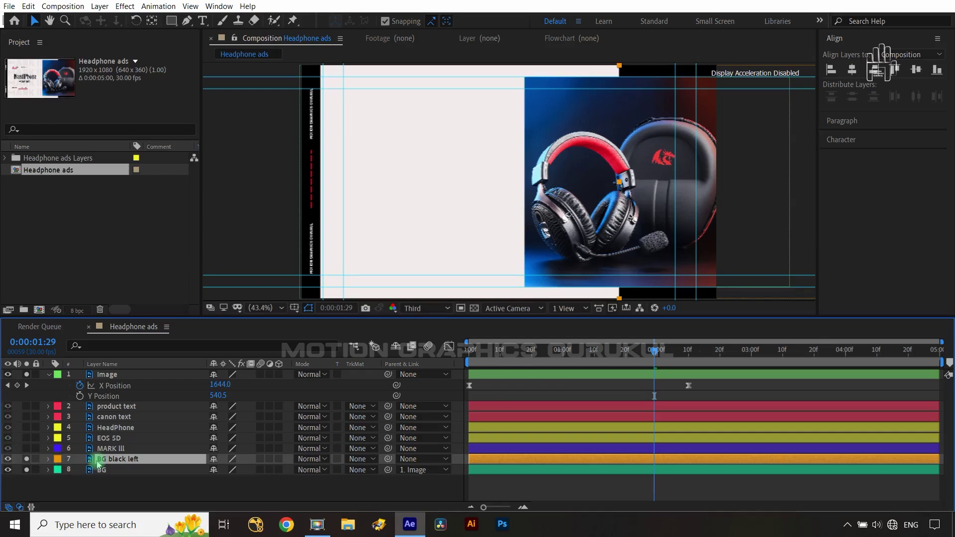
key(p)
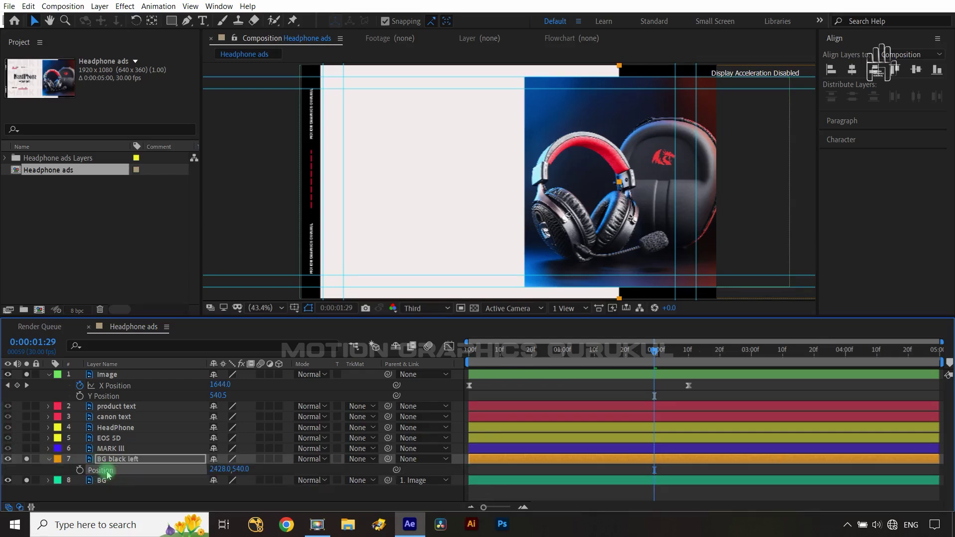
right_click(107, 475)
click(149, 360)
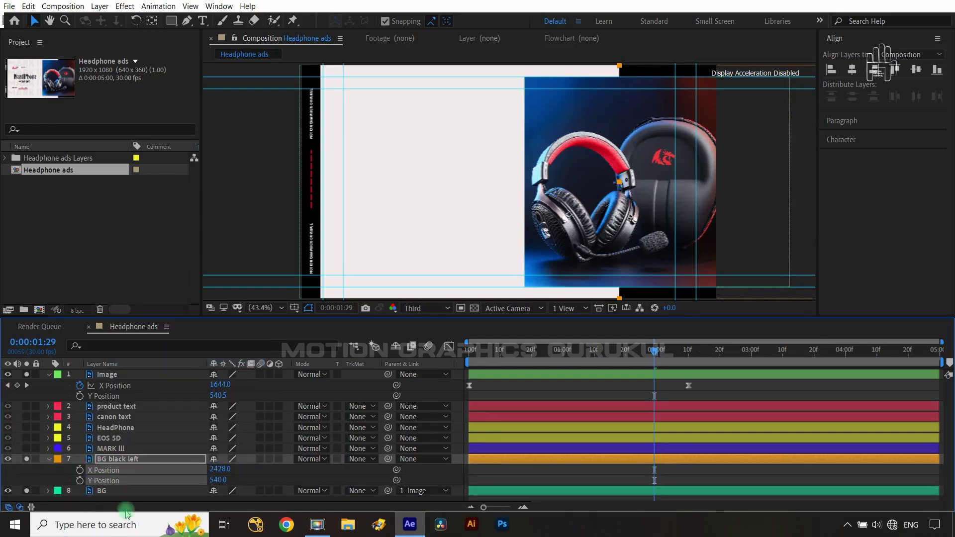
click(333, 475)
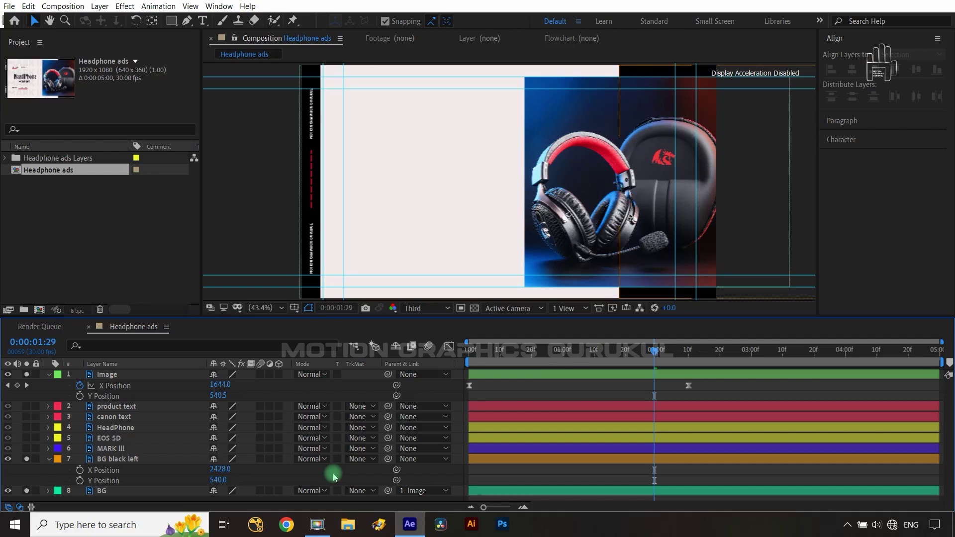
Keyframe BG black left's X Position at 0:00 and 2:10, moving it off-screen right to about 2948 at the first keyframe
key(Home)
click(79, 470)
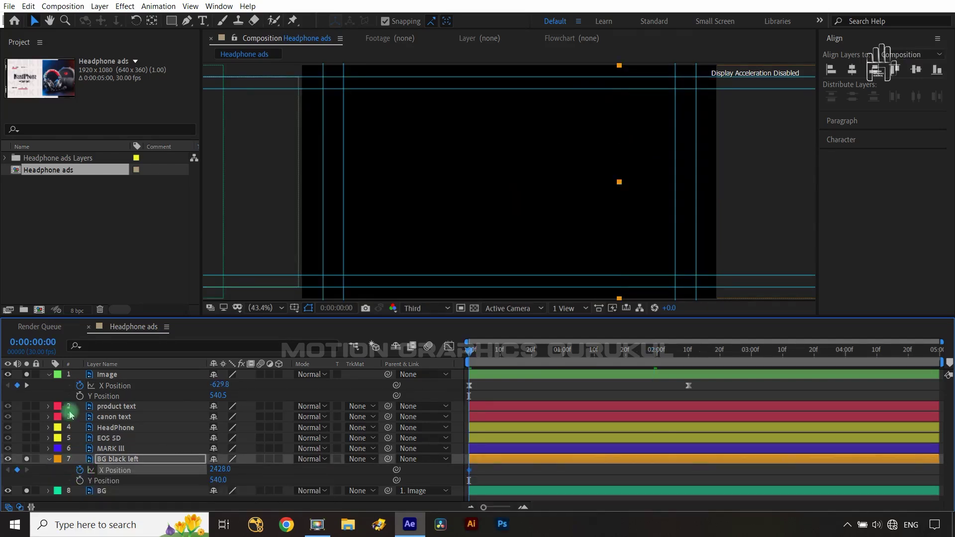
click(25, 386)
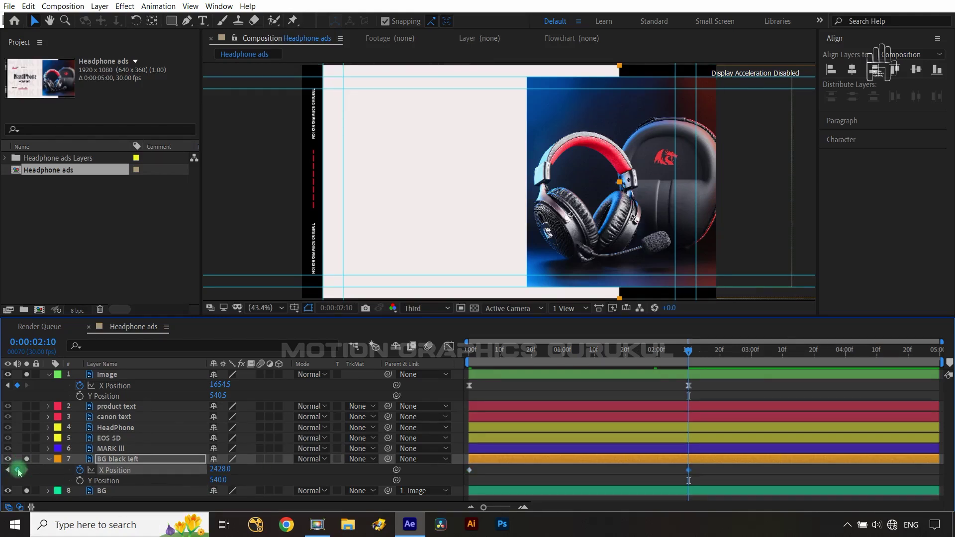
key(Home)
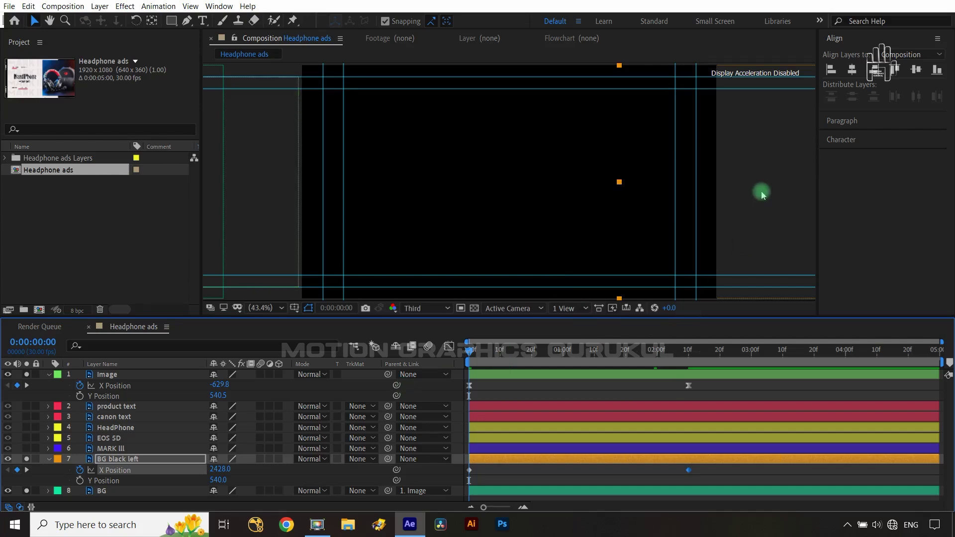
key(comma)
key(comma)
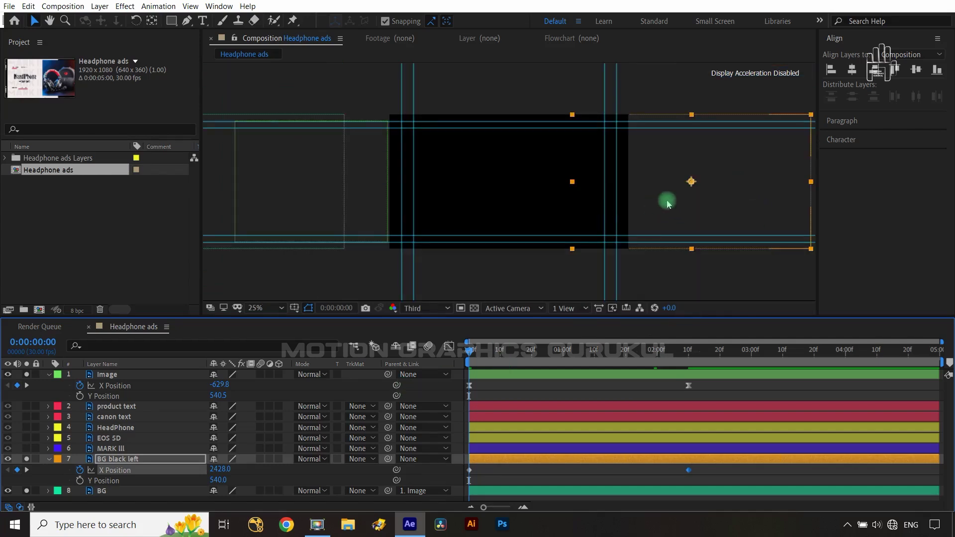
drag(644, 193, 709, 196)
Apply Easy Ease to BG black left's X Position keyframes and shape the value curve for a fast start and long slowdown
drag(705, 474, 449, 485)
key(F9)
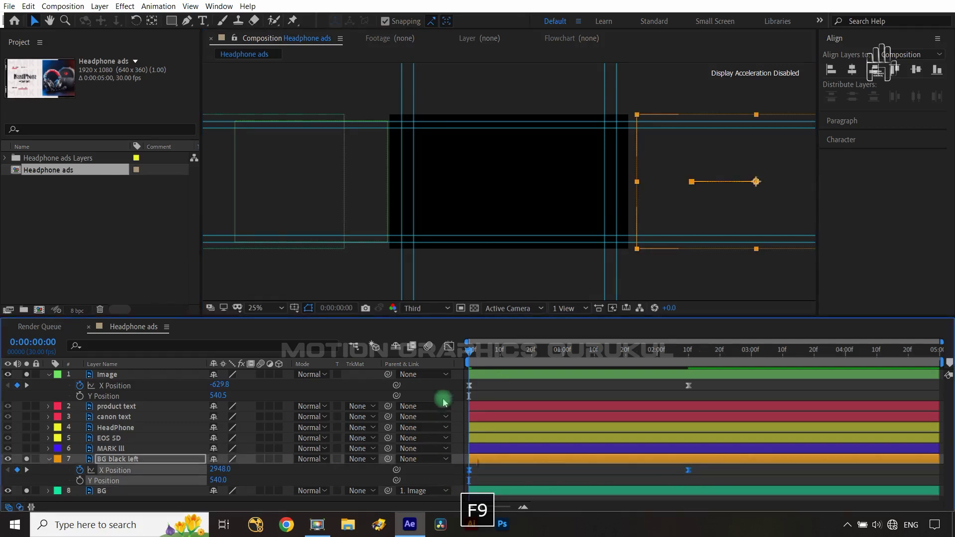
click(449, 345)
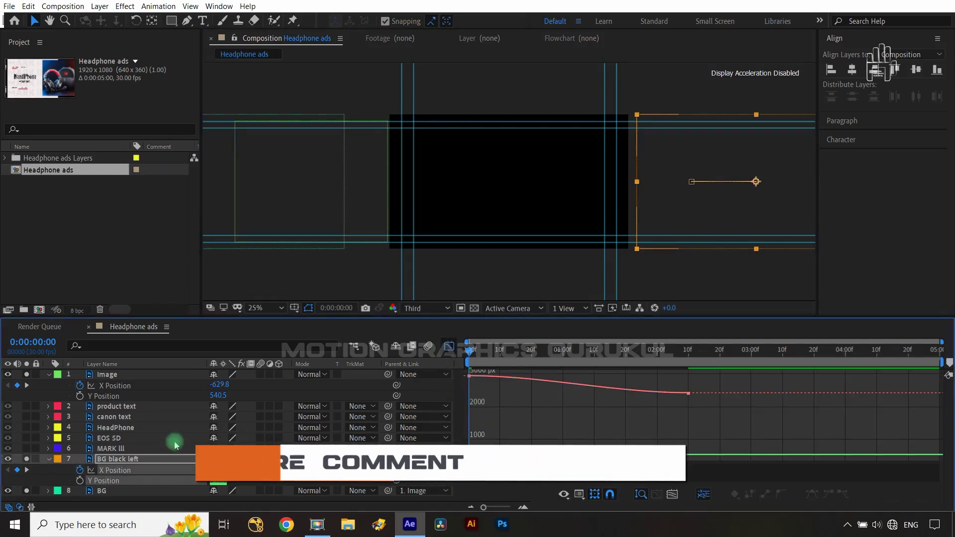
click(114, 470)
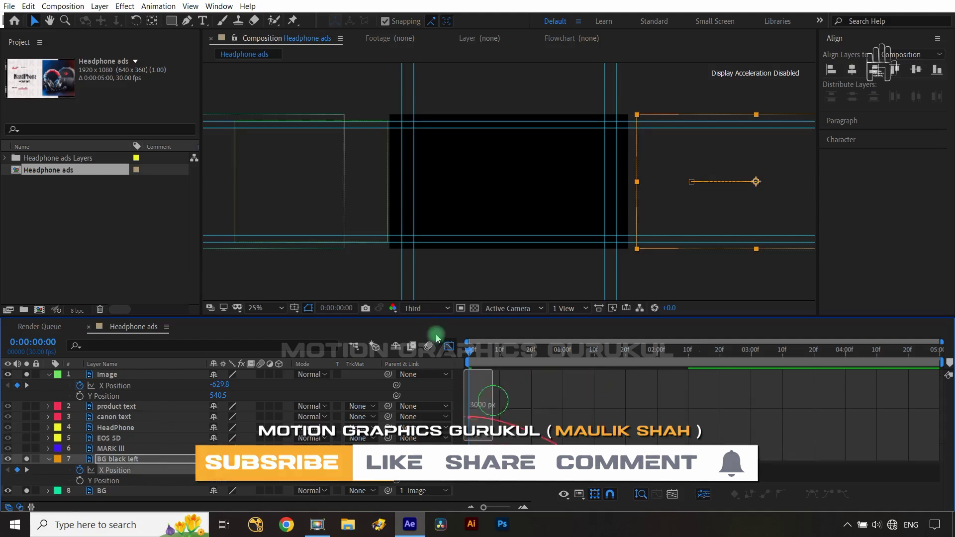
drag(536, 379, 477, 439)
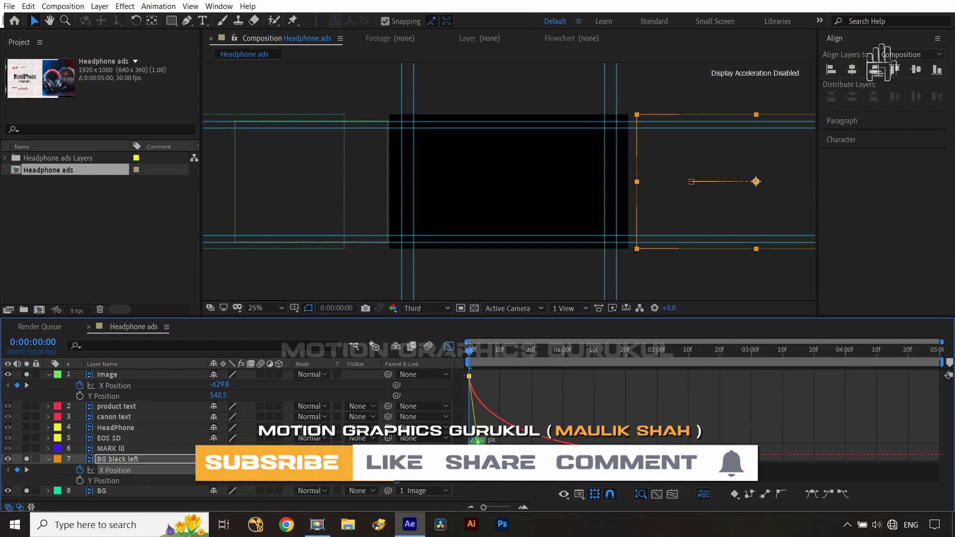
drag(688, 452, 547, 452)
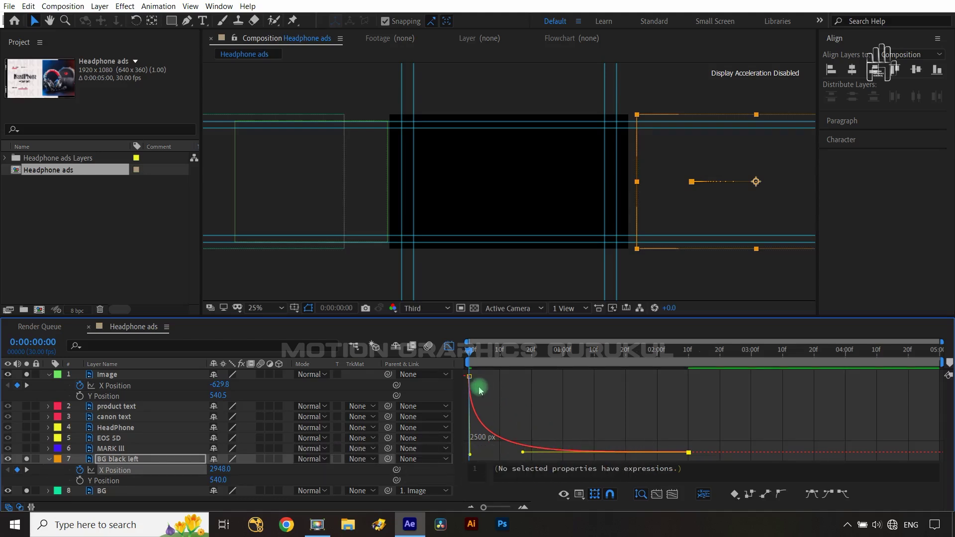
right_click(583, 420)
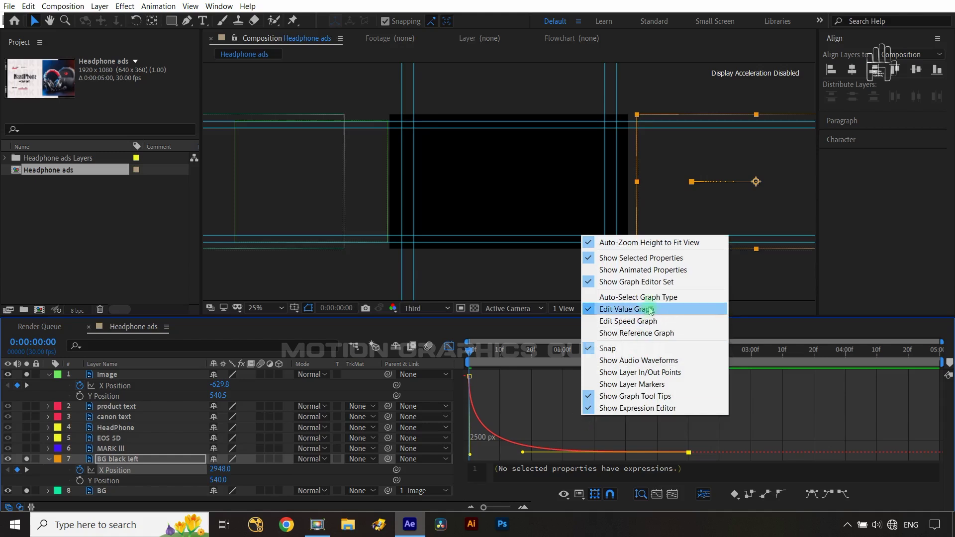
click(513, 406)
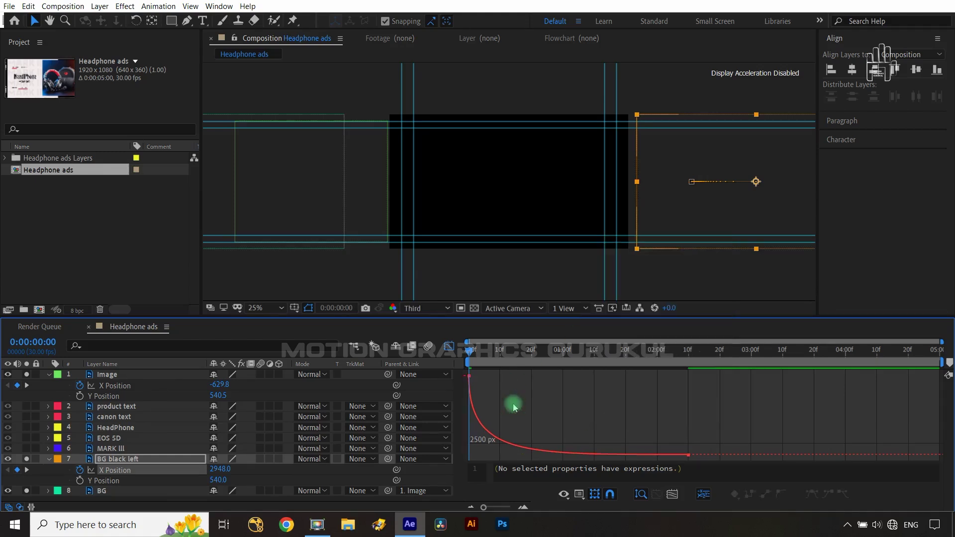
Preview the Image and BG black left slide-in animation, then return the playhead to 0:00
click(447, 346)
click(442, 393)
key(space)
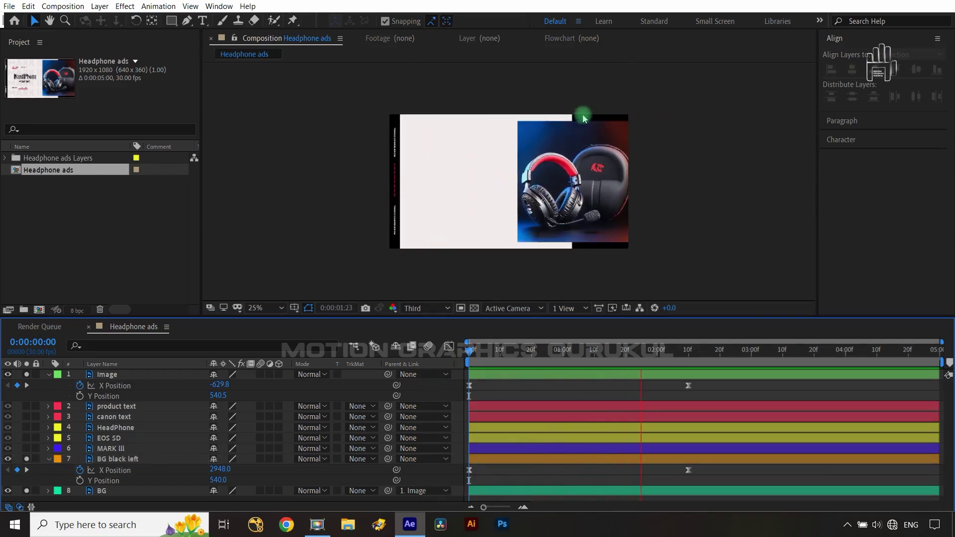
key(space)
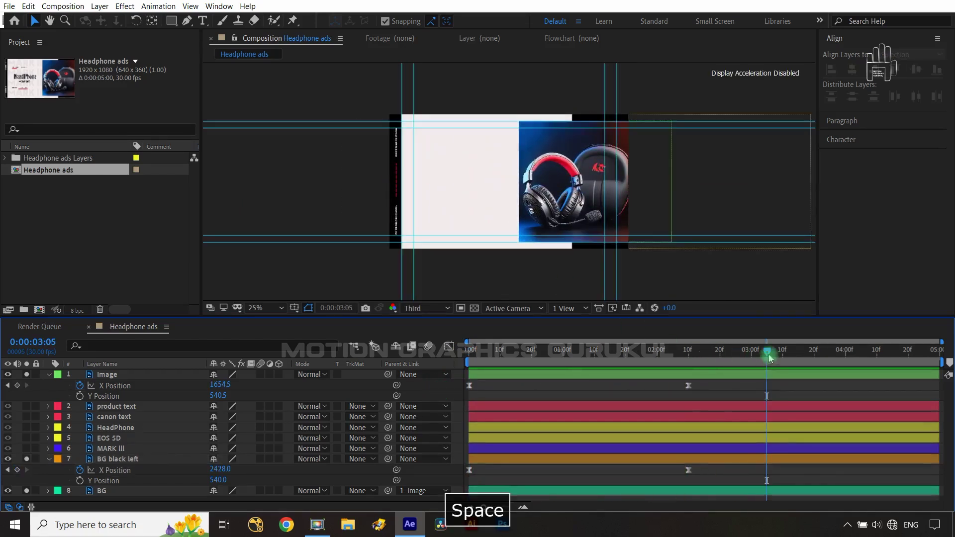
drag(766, 351, 441, 363)
Solo the MARK III layer and, with the playhead at 0:10, separate its Position into X and Y dimensions
click(121, 449)
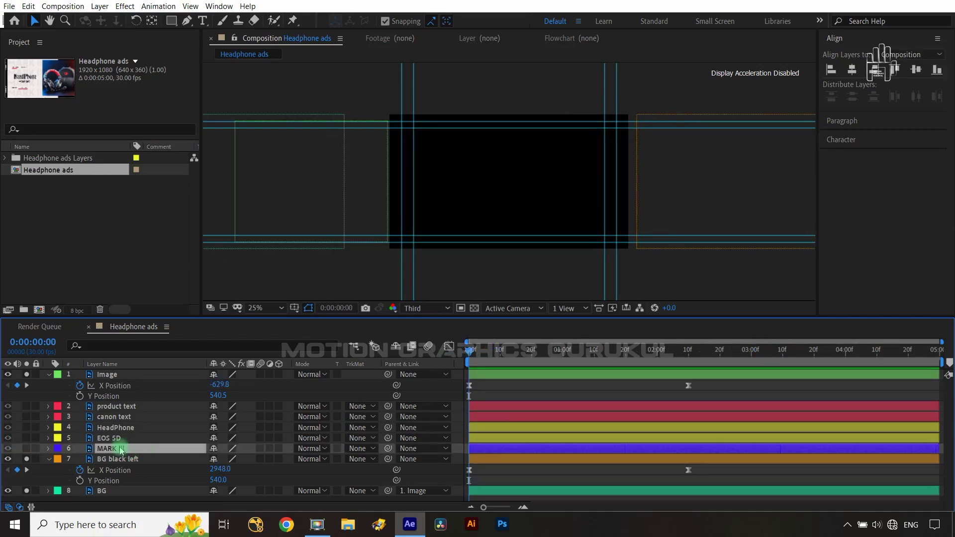
click(26, 448)
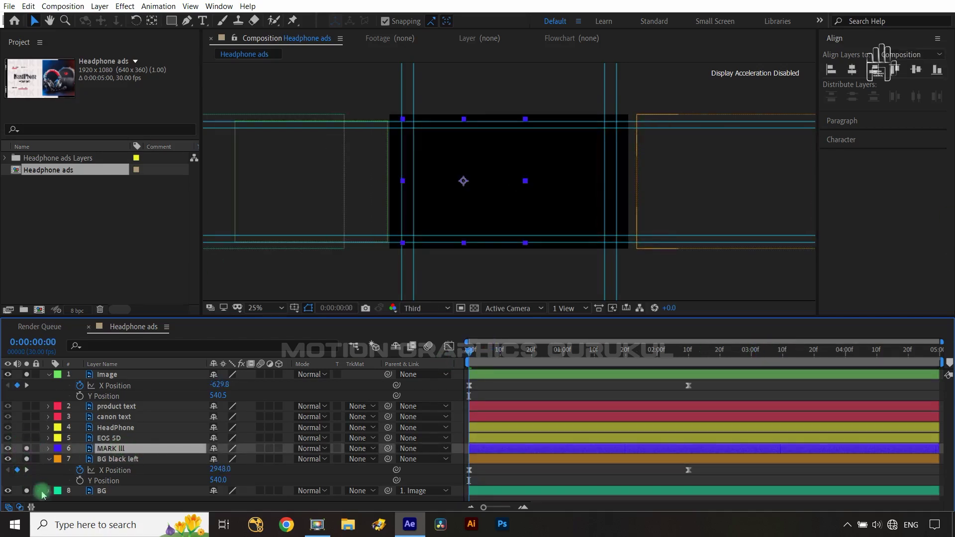
key(p)
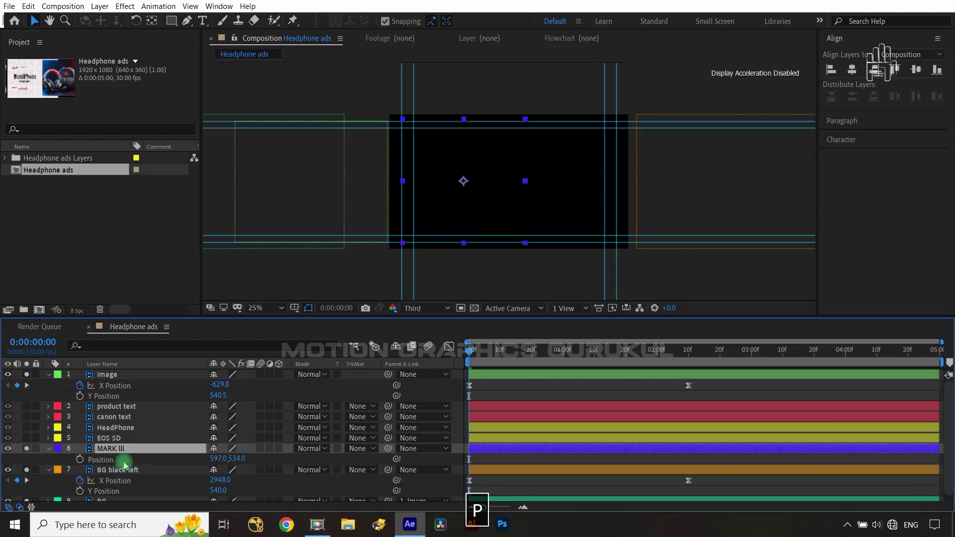
key(shift+Page_Down)
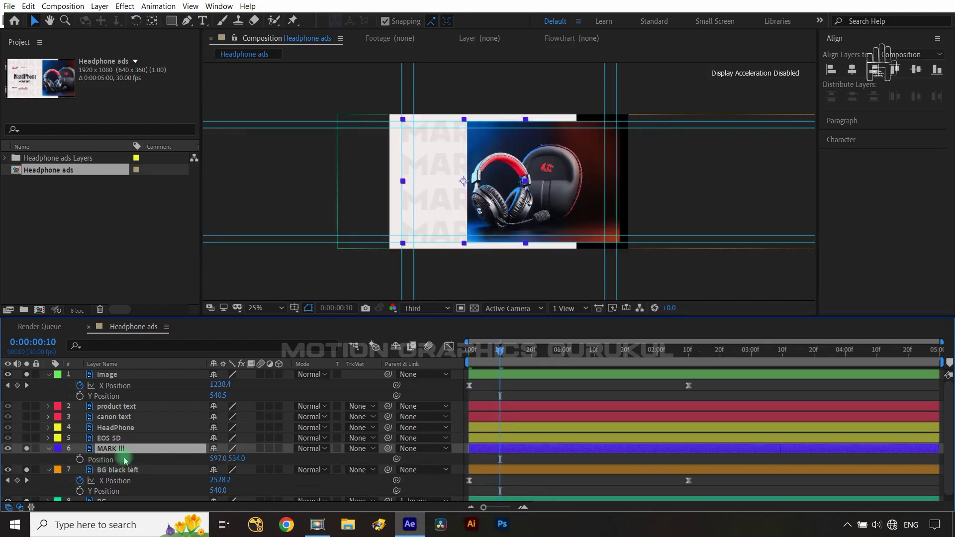
click(115, 460)
right_click(104, 460)
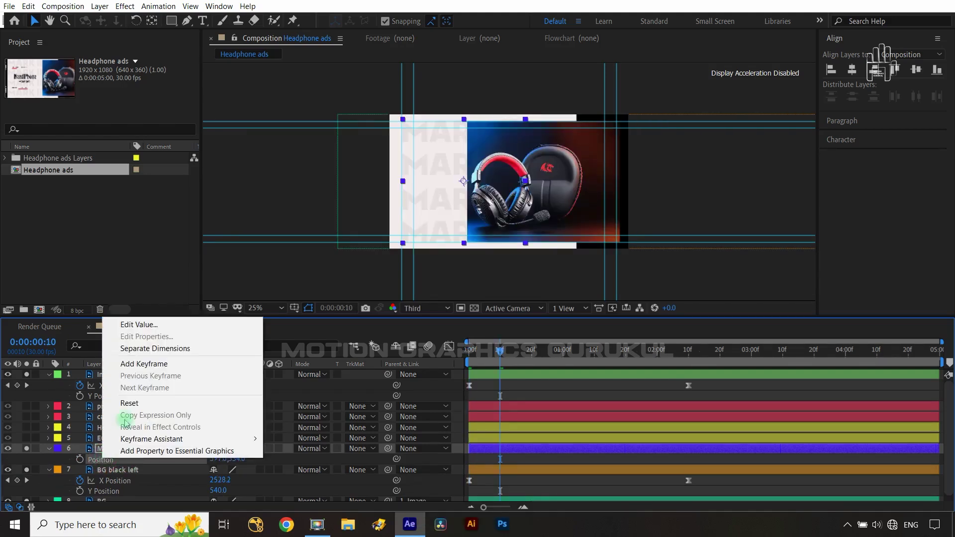
click(134, 349)
Keyframe MARK III's X Position at 0:10 and 2:20, moving it off-screen left to about -546 at the first keyframe
click(80, 459)
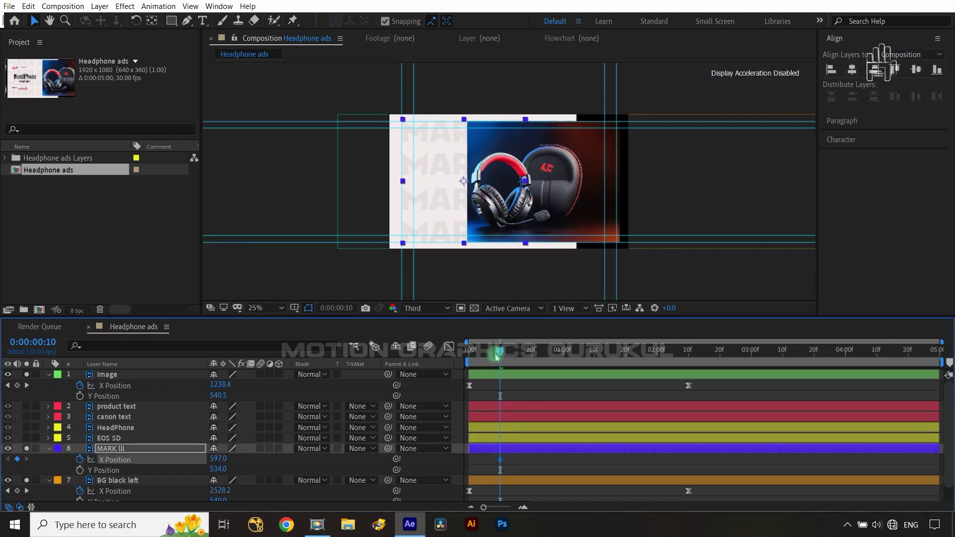
key(k)
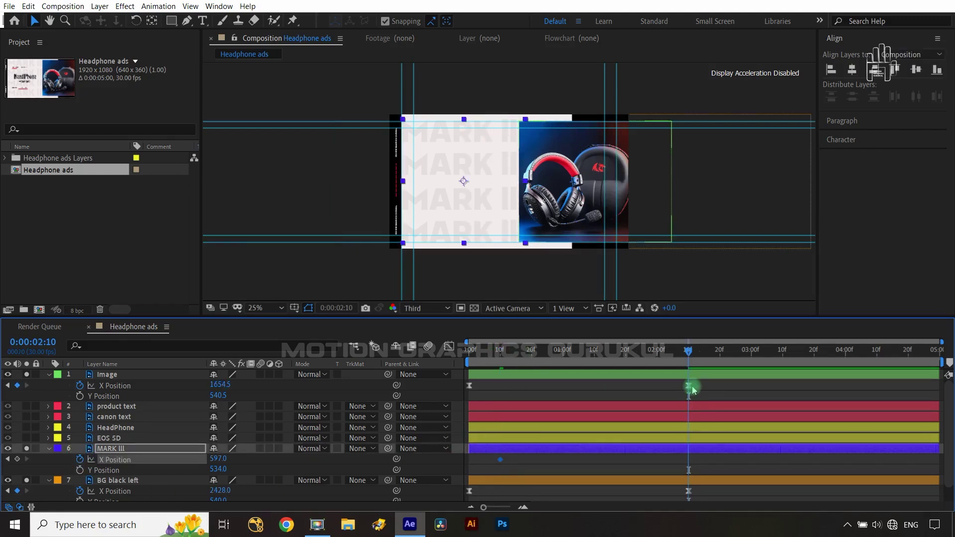
key(shift+Page_Down)
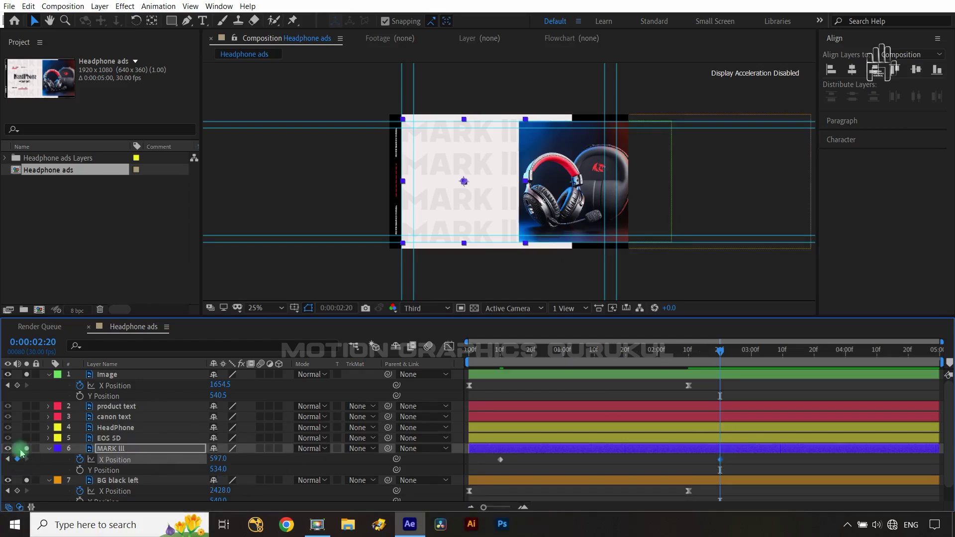
click(9, 458)
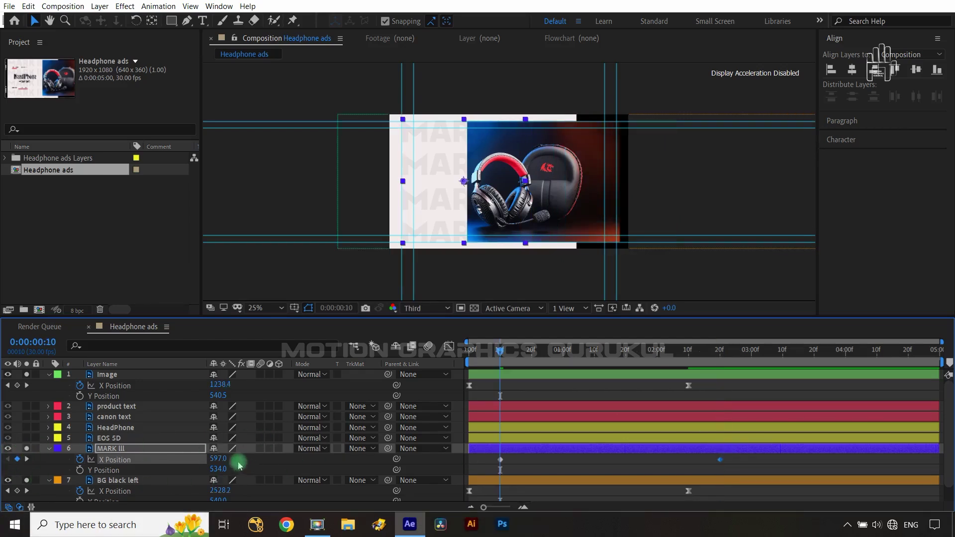
drag(217, 460, 118, 456)
Apply Easy Ease to MARK III's X Position keyframes and shape the value curve for a fast start and long, smooth slowdown
click(764, 464)
drag(741, 457, 484, 469)
key(F9)
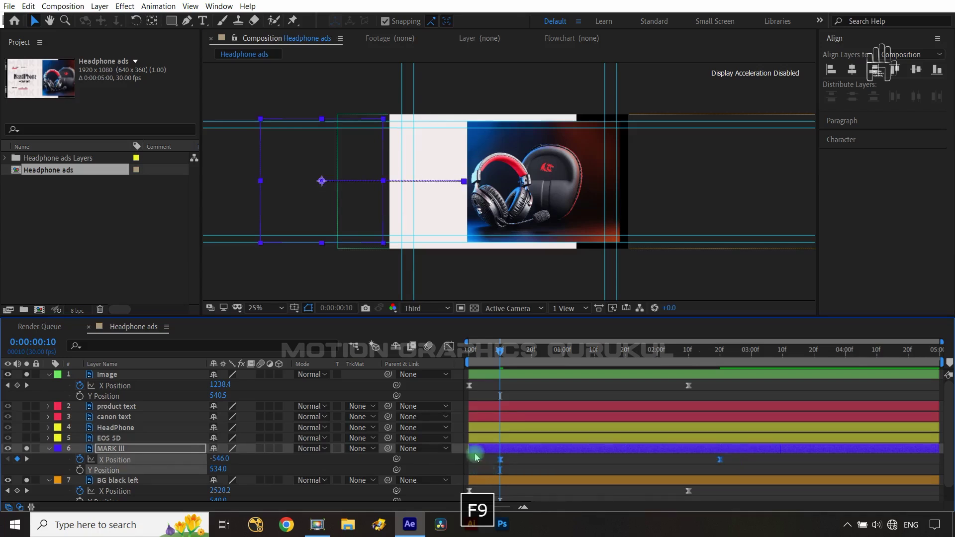
click(448, 346)
click(259, 464)
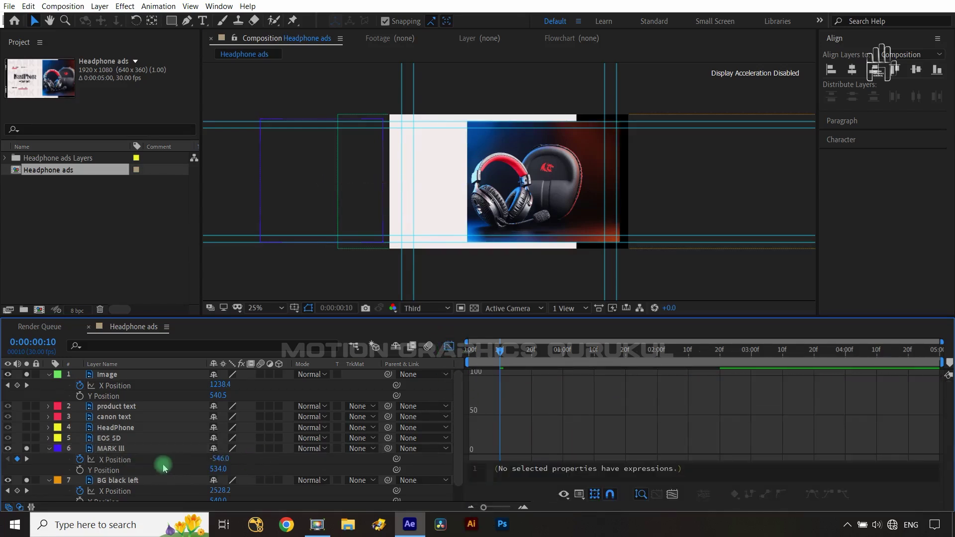
click(151, 460)
click(499, 456)
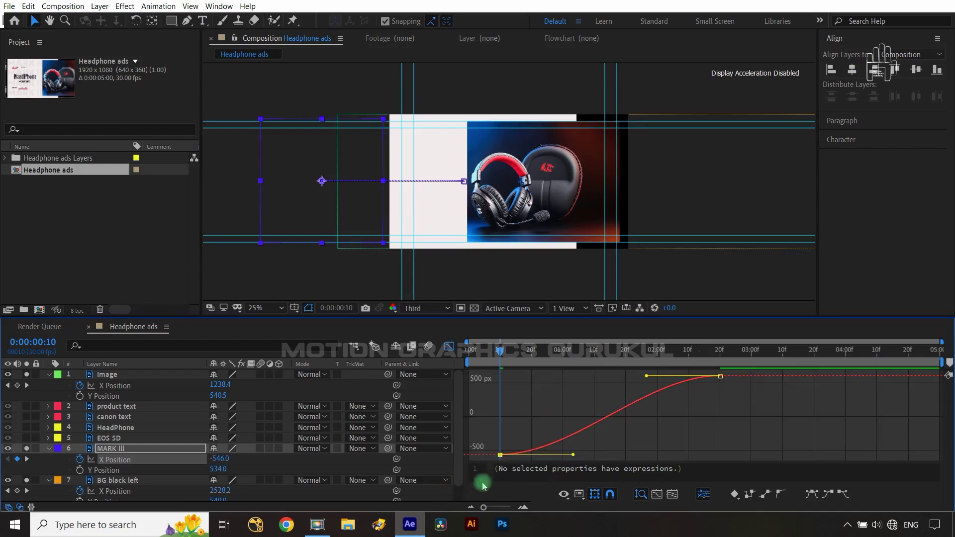
drag(573, 455, 500, 379)
click(647, 376)
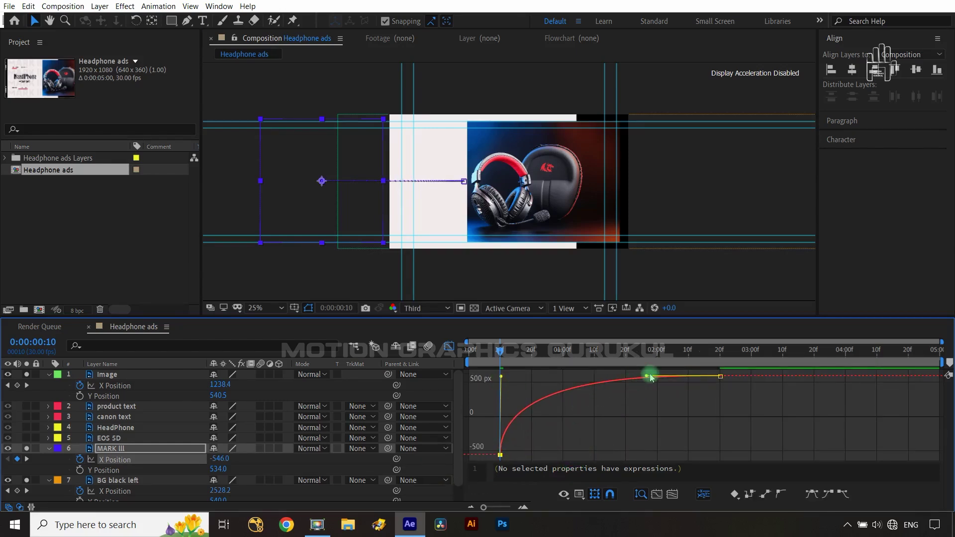
drag(647, 376, 554, 382)
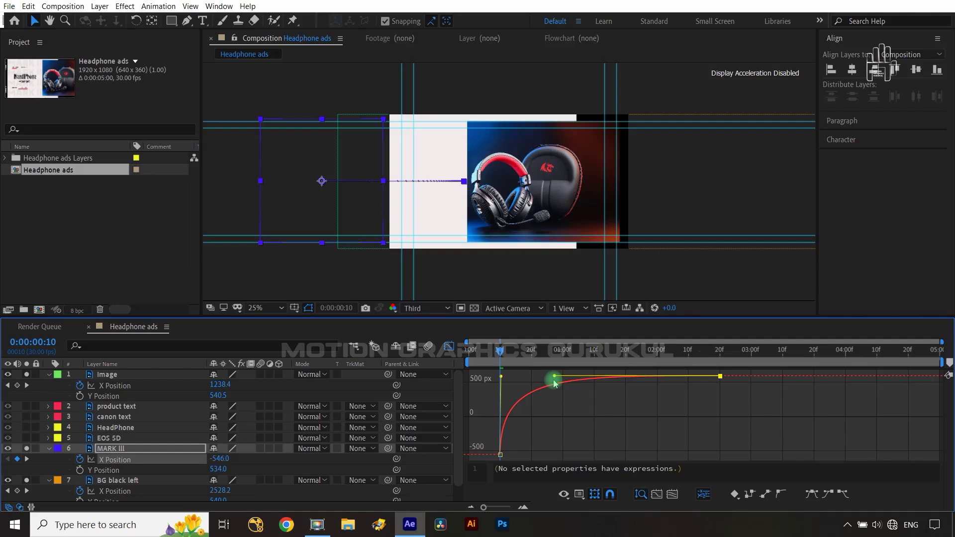
click(449, 346)
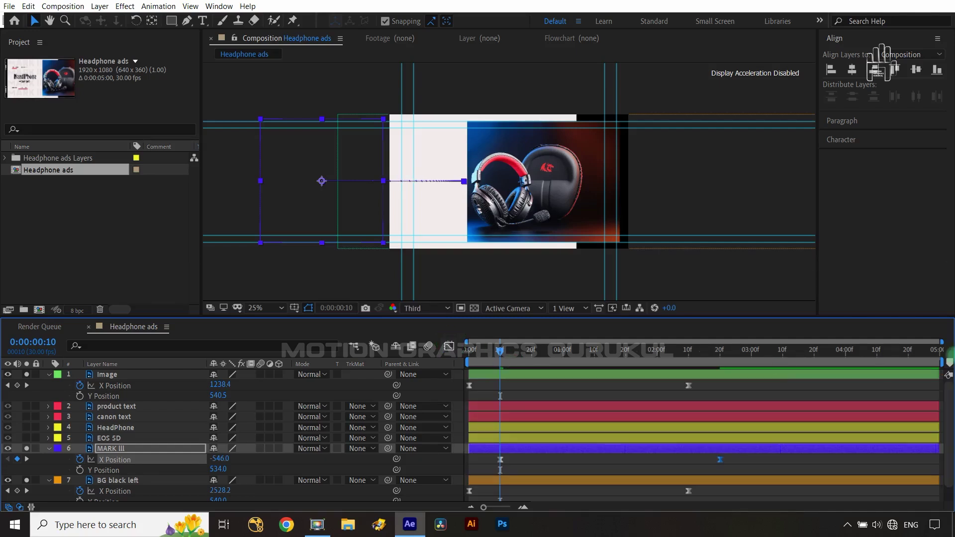
Solo the HeadPhone and EOS 5D layers and separate the Position of both into X and Y dimensions
click(121, 439)
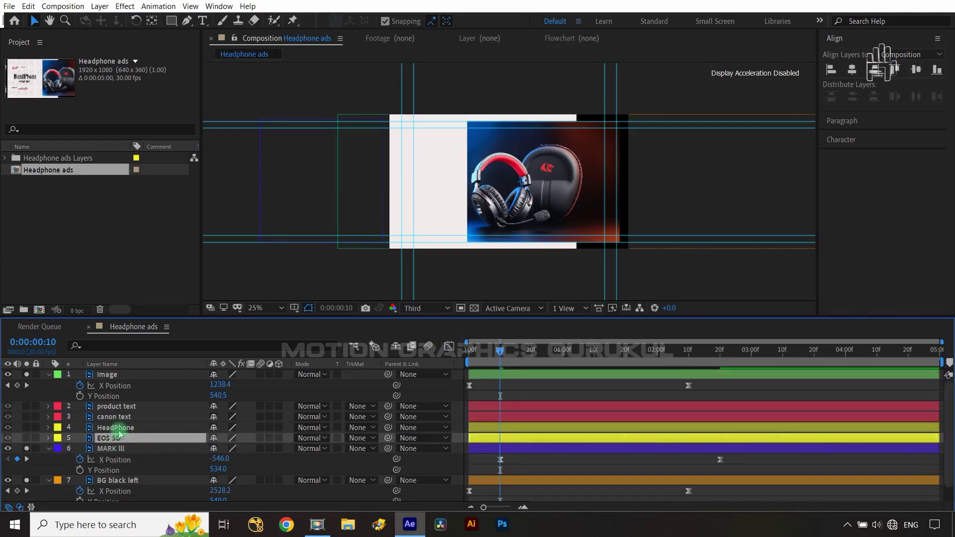
ctrl+click(115, 428)
drag(25, 429, 25, 439)
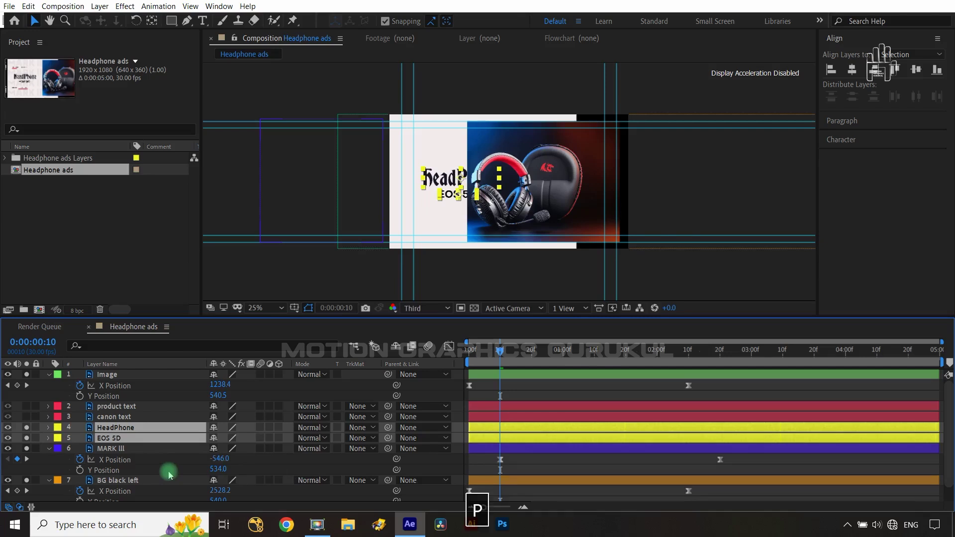
key(p)
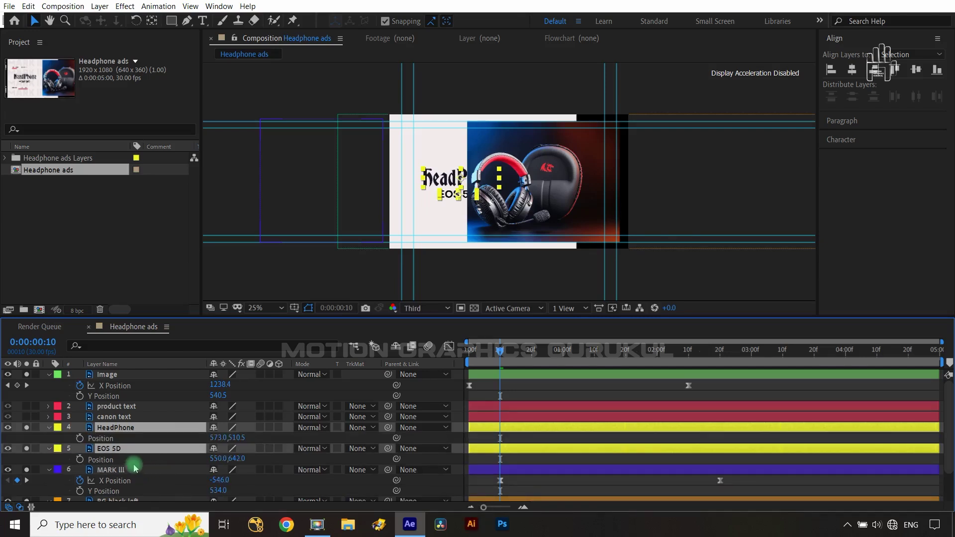
click(100, 438)
ctrl+click(97, 459)
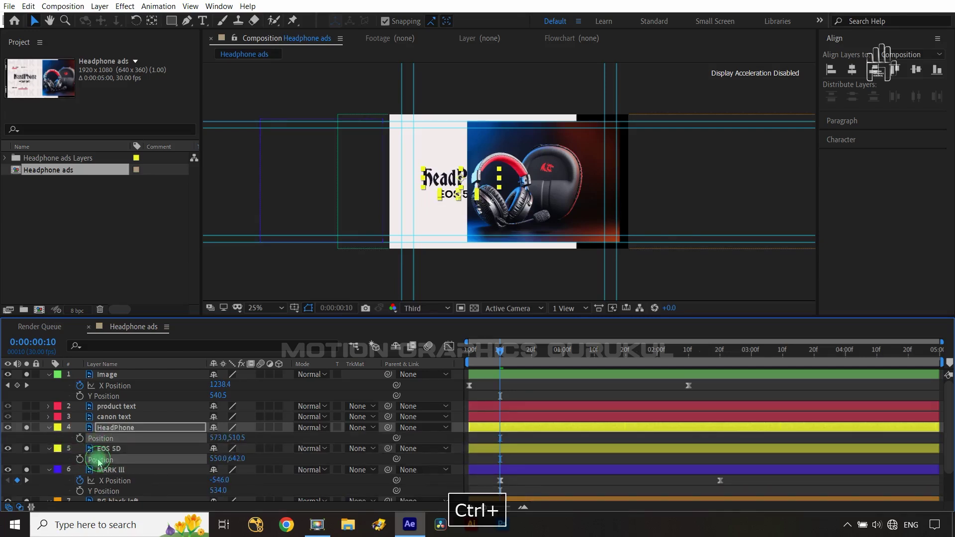
right_click(97, 459)
click(149, 348)
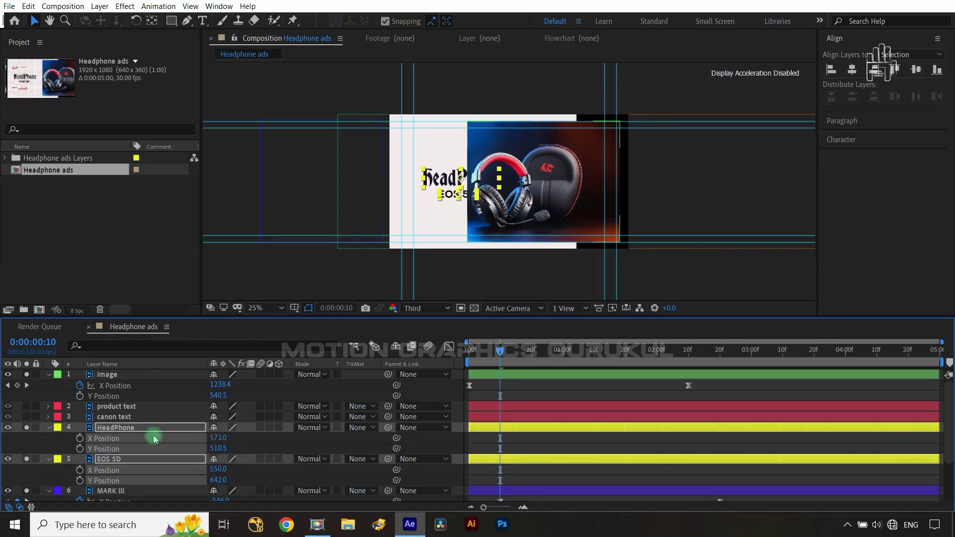
click(254, 448)
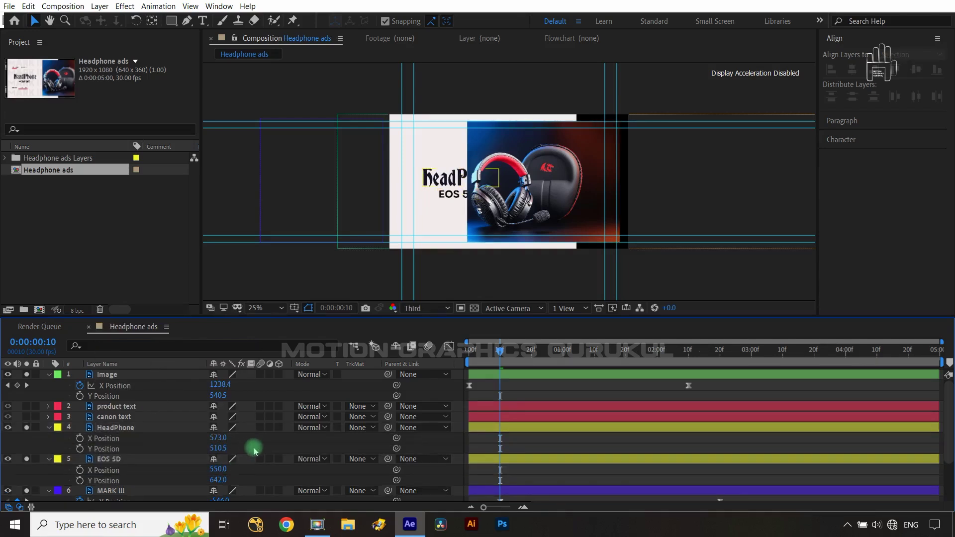
Add starting X Position keyframes to the HeadPhone and EOS 5D layers at 0:15
key(ctrl+Right)
key(ctrl+Right)
key(ctrl+Right)
key(ctrl+Right)
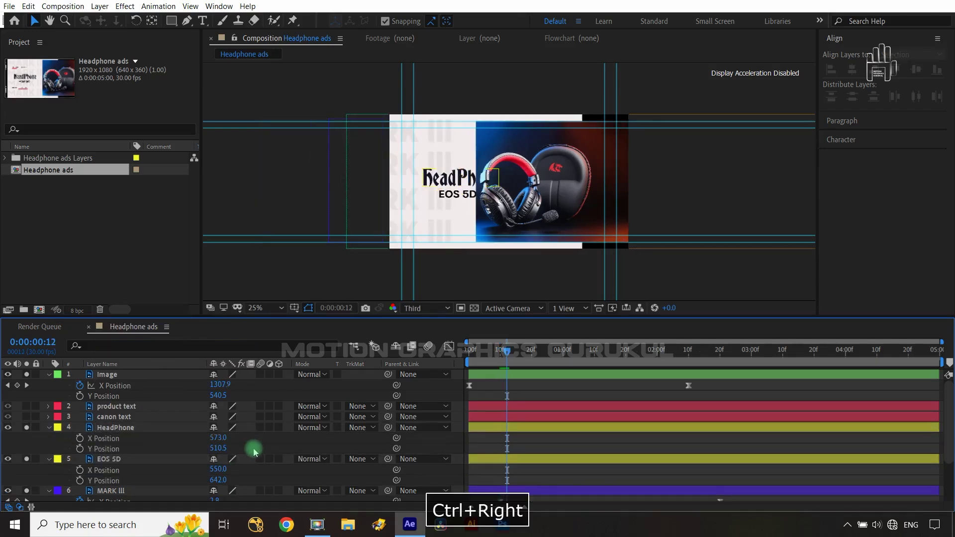
key(ctrl+Right)
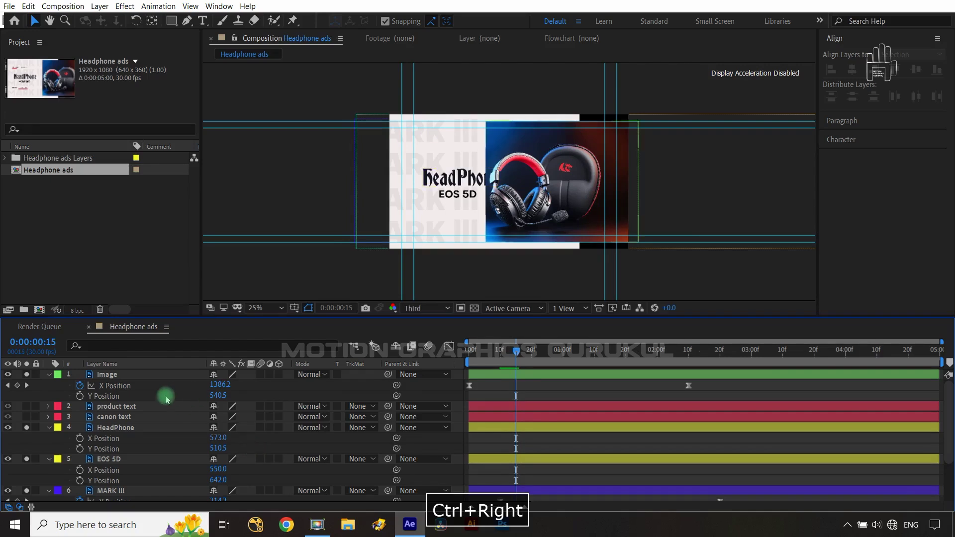
click(79, 439)
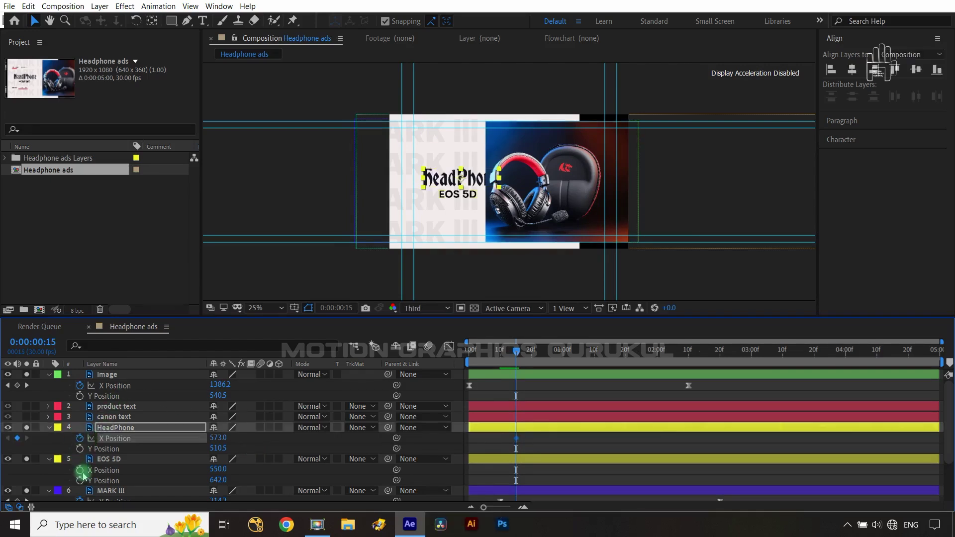
click(80, 470)
Add ending X Position keyframes to the HeadPhone and EOS 5D layers at 2:25, keeping their current positions
scroll(135, 479, down, 2)
click(27, 449)
click(723, 449)
scroll(725, 449, up, 2)
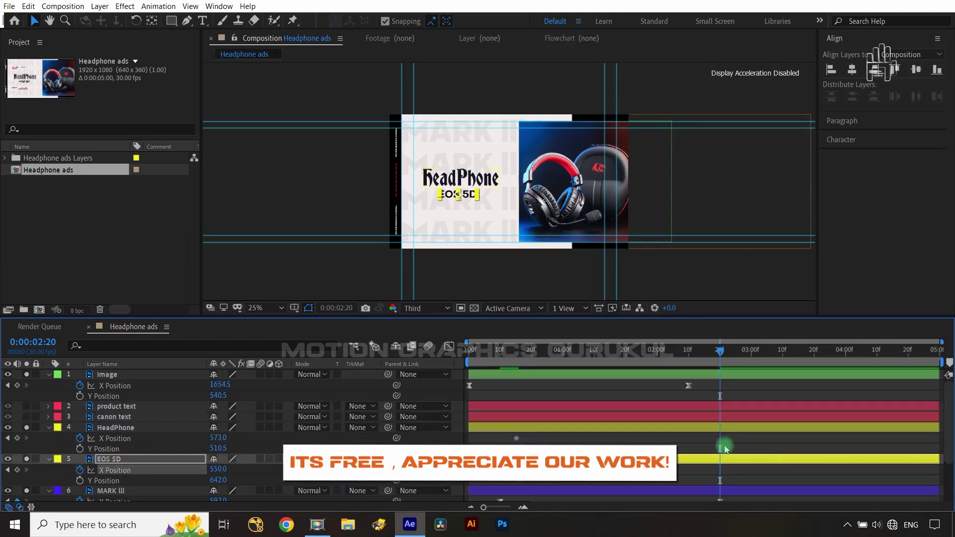
key(ctrl+Right)
key(ctrl+Right)
key(ctrl+Right)
key(ctrl+Right)
key(ctrl+Right)
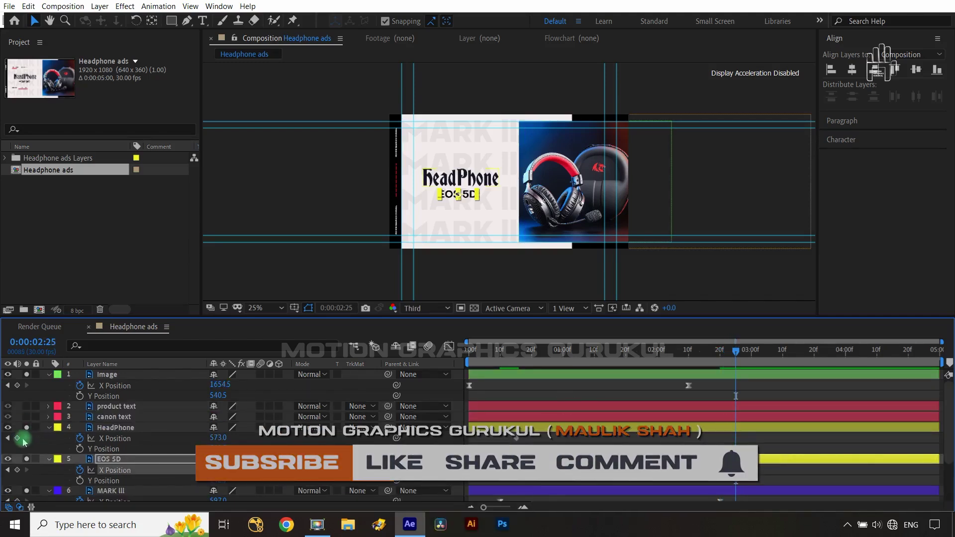
click(17, 437)
click(17, 469)
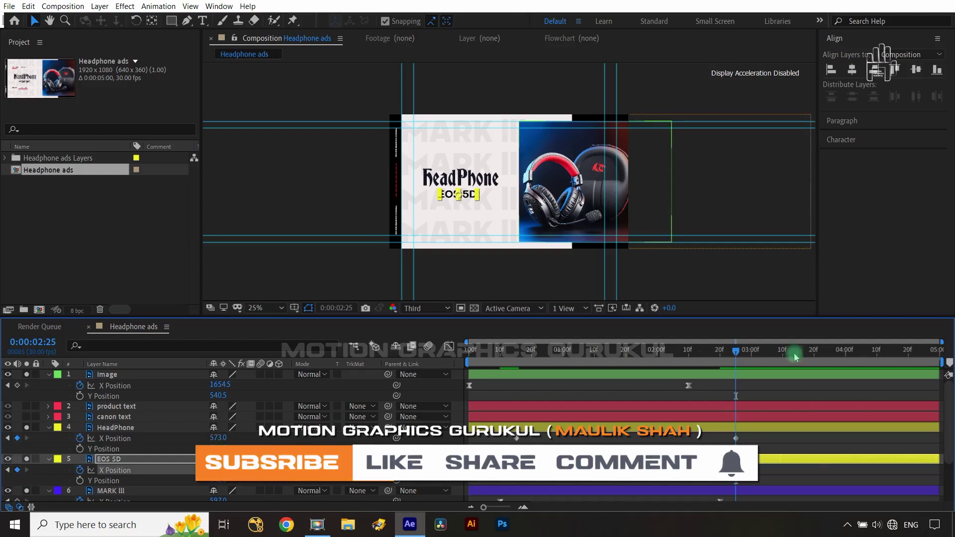
At 0:15, move the HeadPhone and EOS 5D layers together off-screen left, to X Positions of about -343 and -366
drag(739, 348, 522, 394)
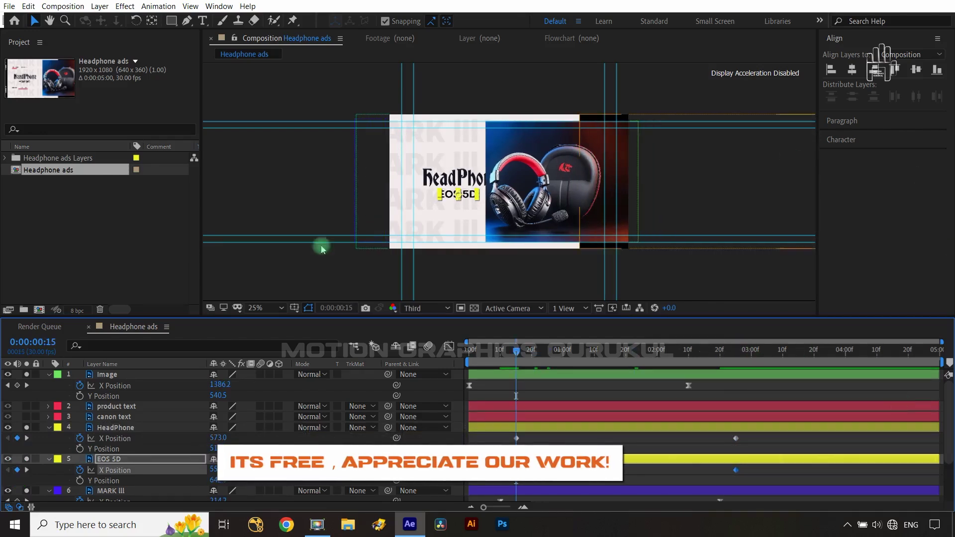
click(129, 428)
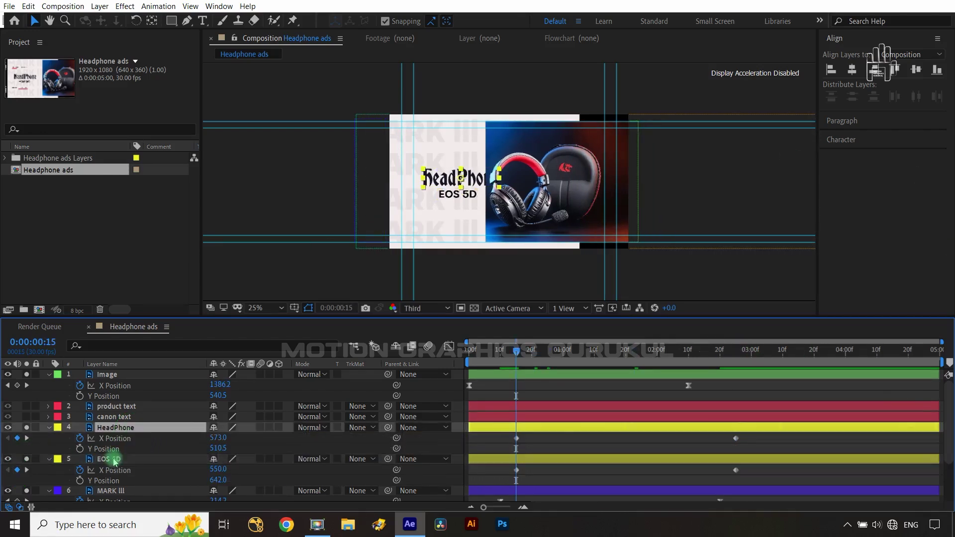
ctrl+click(115, 460)
drag(433, 183, 333, 184)
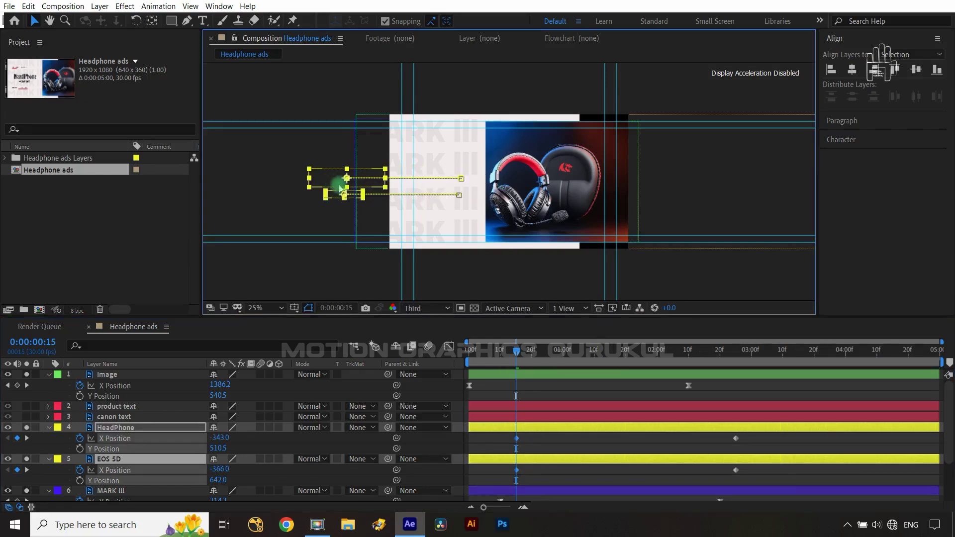
Apply Easy Ease to the X Position keyframes of HeadPhone and EOS 5D and show their value graph
drag(746, 436, 500, 486)
key(F9)
click(449, 346)
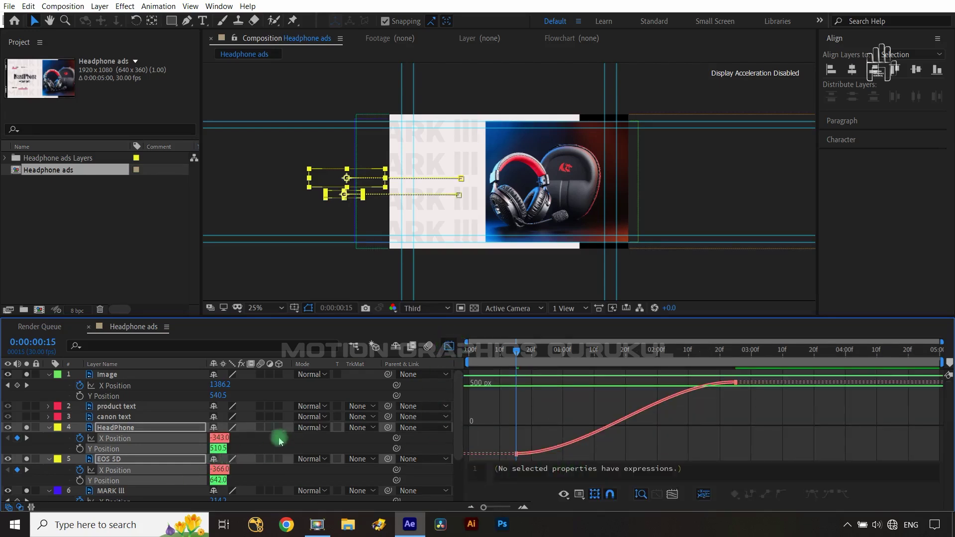
Shape the HeadPhone and EOS 5D X Position curves together for a fast start and a long, smooth slowdown
click(245, 445)
click(154, 438)
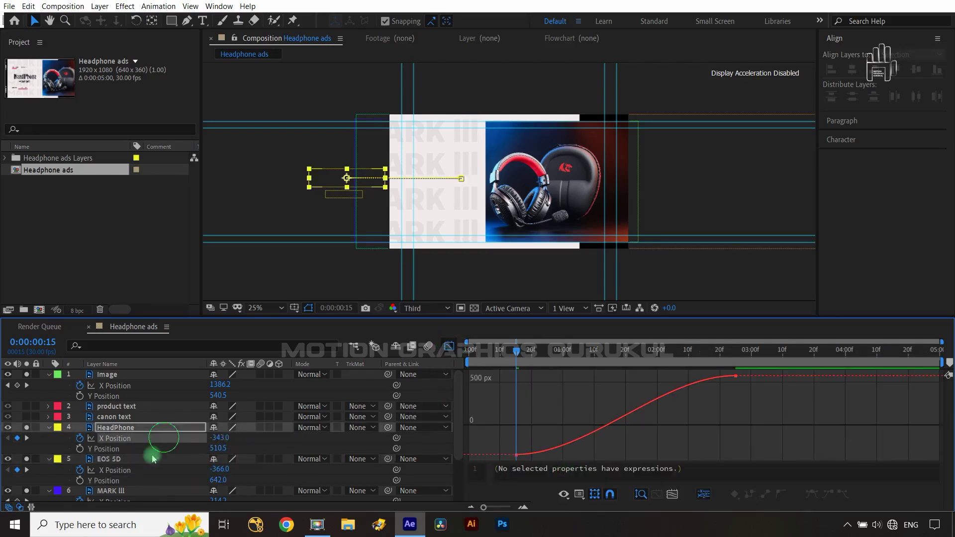
ctrl+click(137, 469)
drag(562, 415, 495, 455)
drag(588, 451, 517, 380)
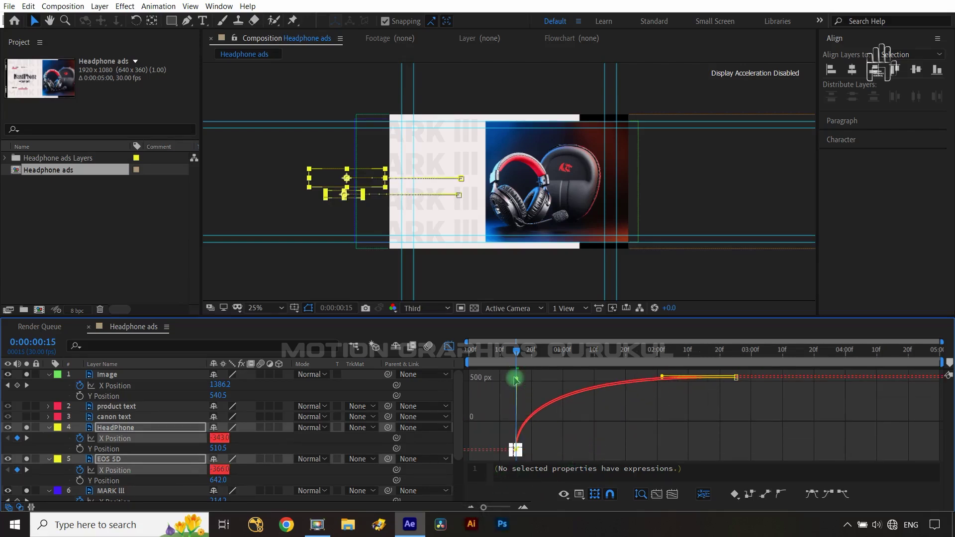
click(647, 392)
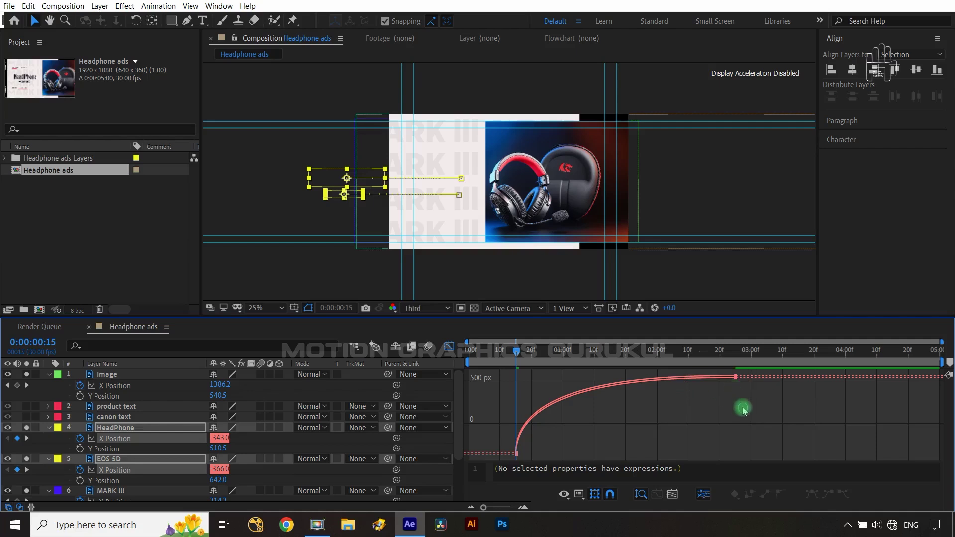
click(625, 383)
drag(650, 378, 551, 381)
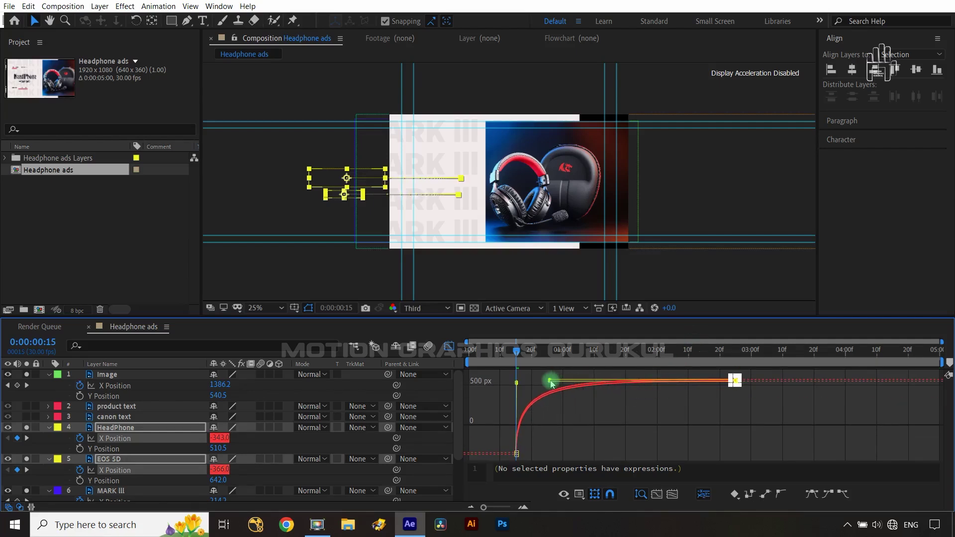
click(448, 345)
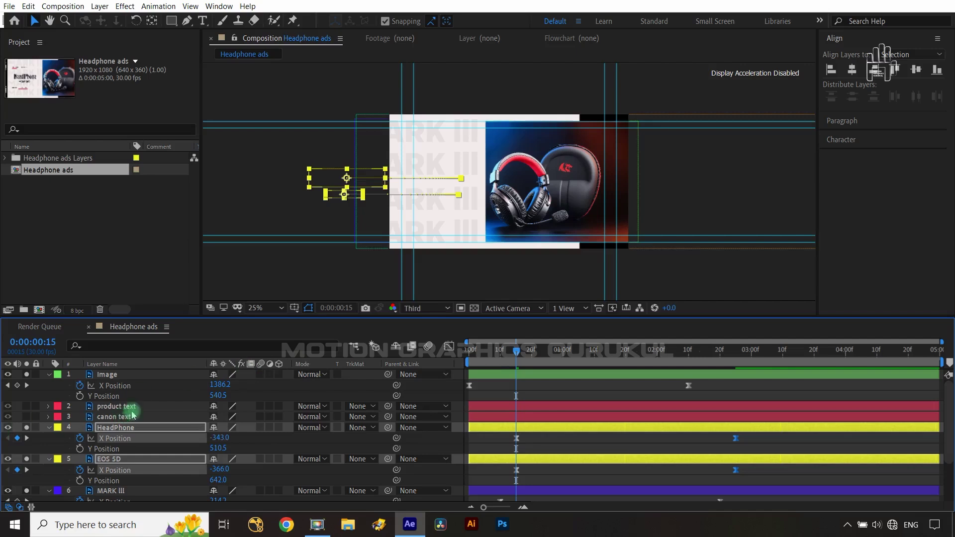
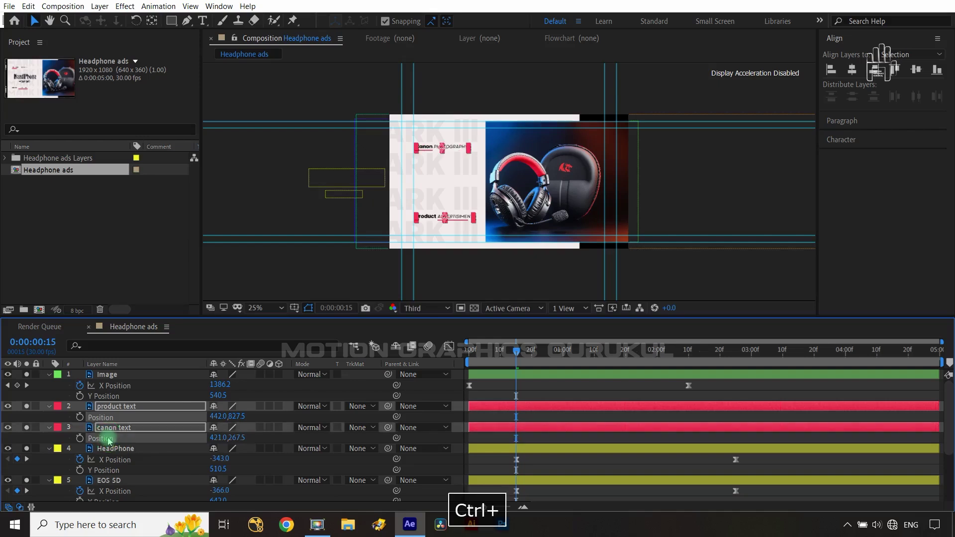
Separate the Position dimensions of product text and canon text, and add starting X Position keyframes to both at 0:15
right_click(110, 438)
click(164, 328)
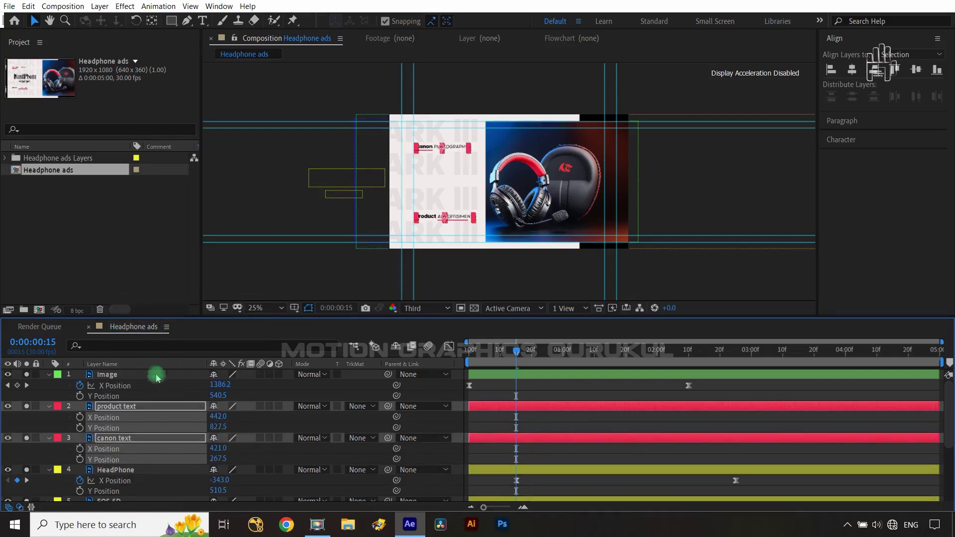
click(286, 419)
click(80, 417)
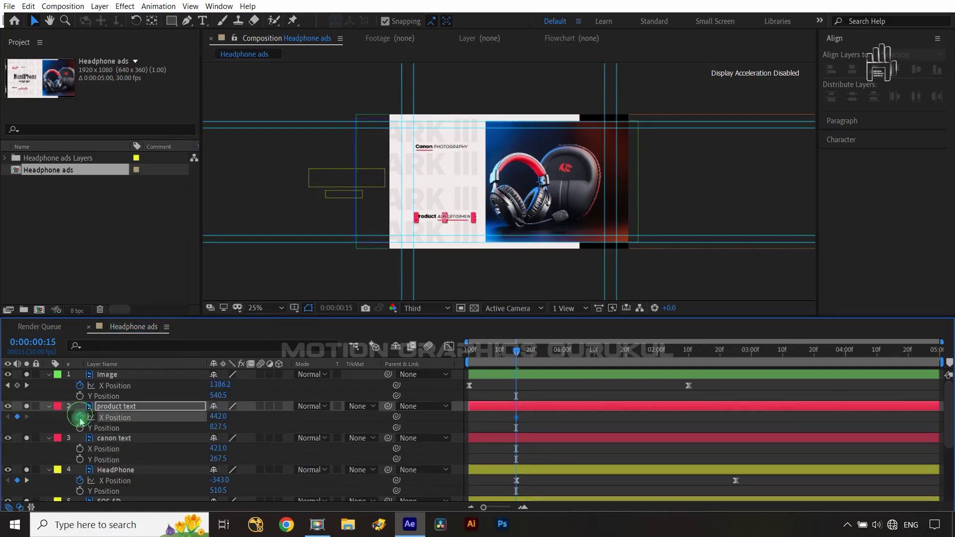
click(80, 450)
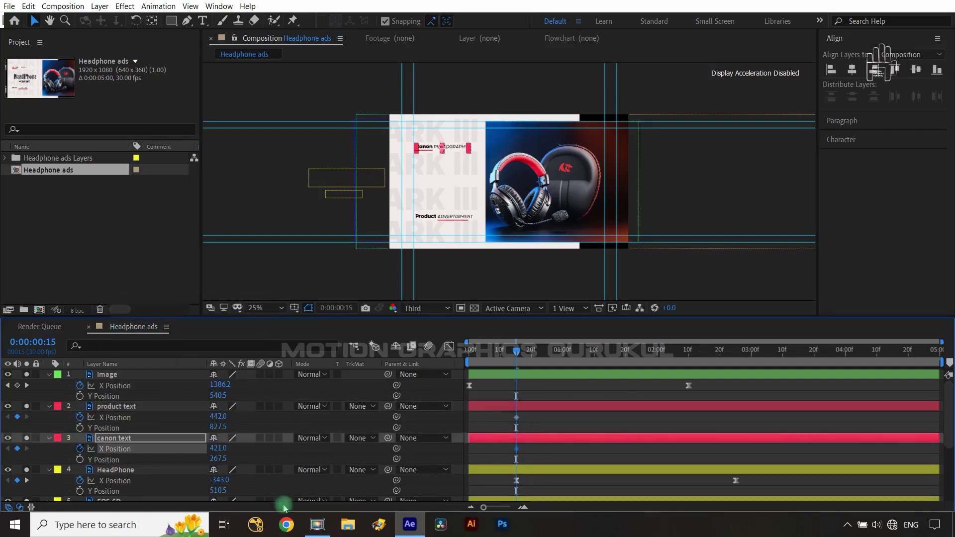
Add ending X Position keyframes to the product text and canon text layers at 2:25
click(27, 480)
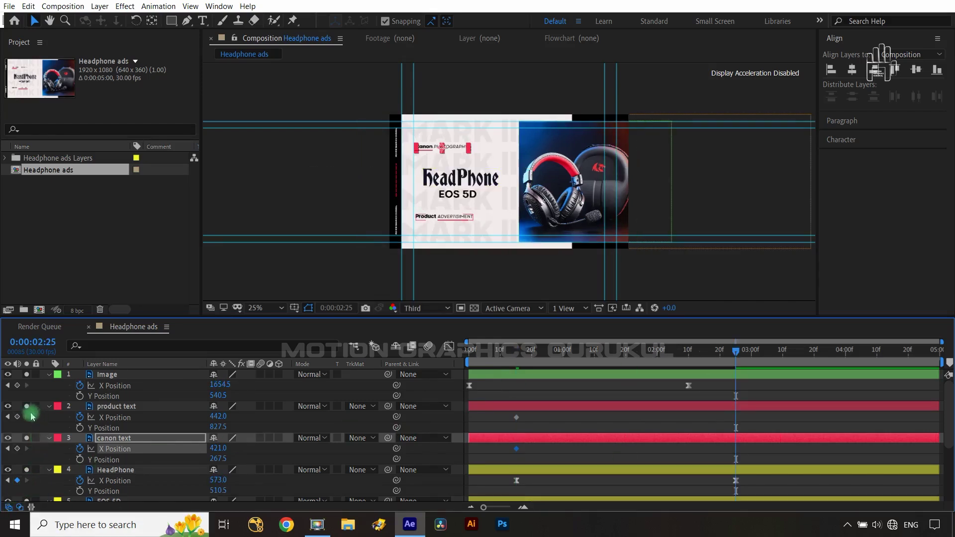
click(17, 417)
click(17, 448)
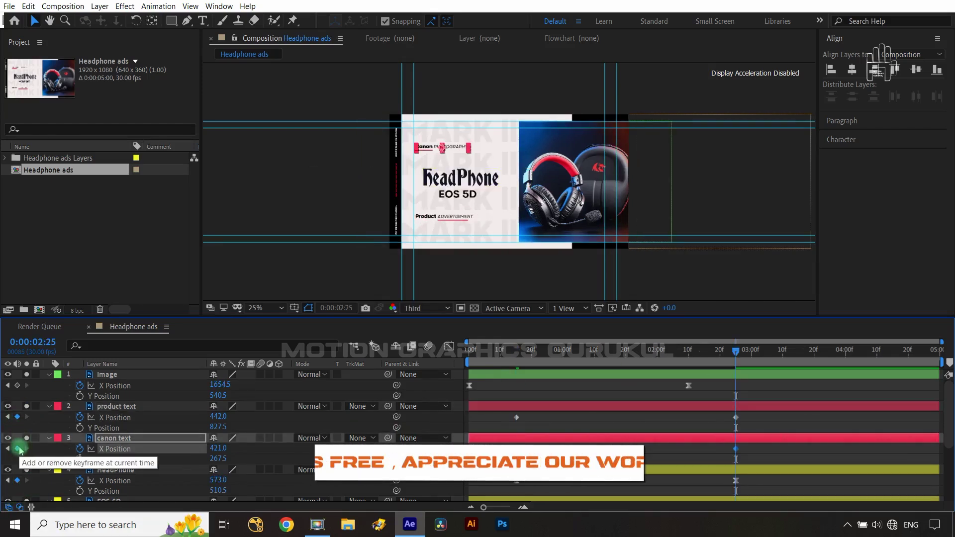
At 0:15, shift product text and canon text together to the right, to X Positions of about 1539 and 1518
drag(735, 350, 517, 378)
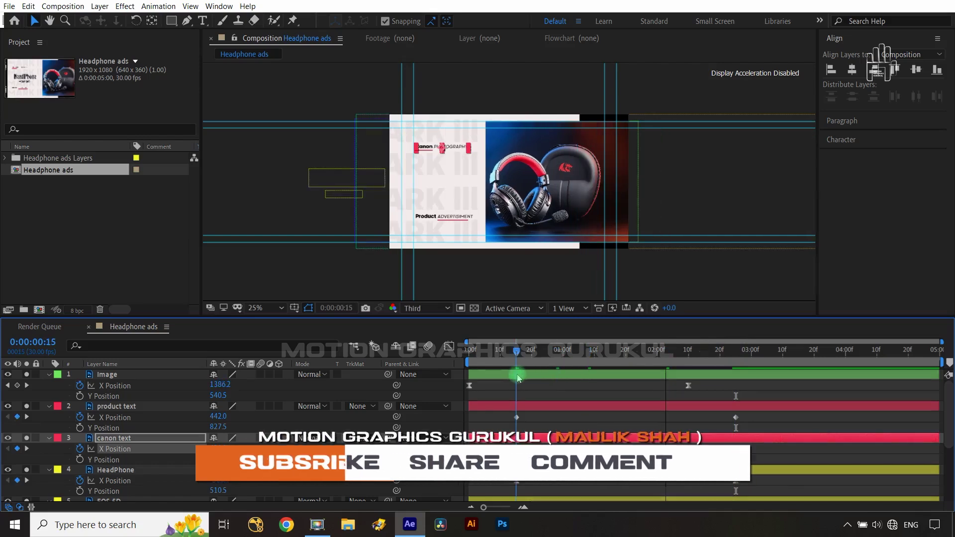
click(136, 418)
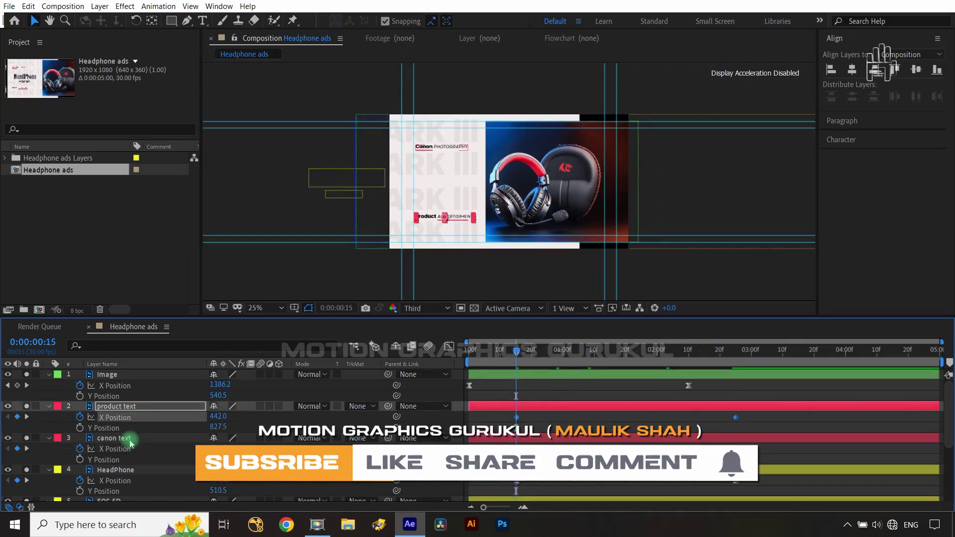
shift+click(133, 439)
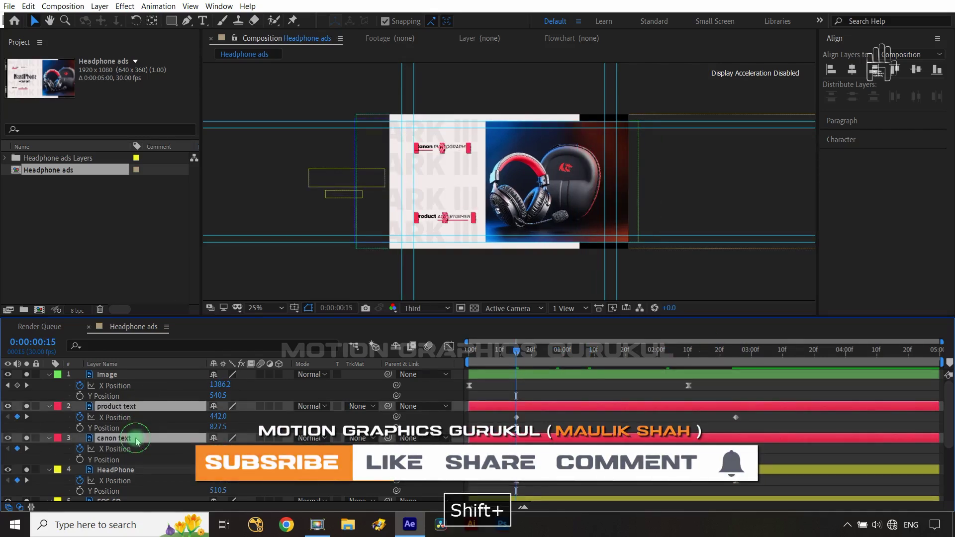
drag(486, 150, 580, 164)
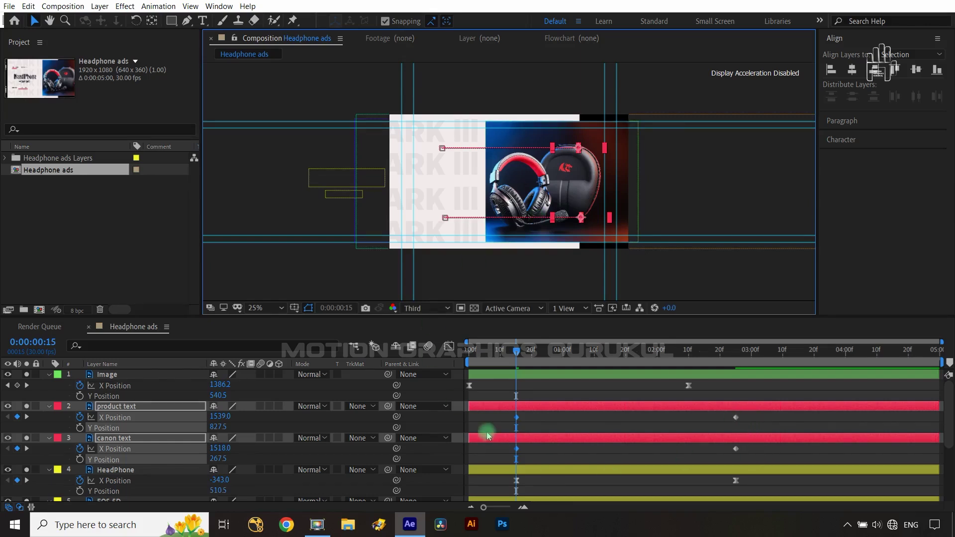
click(453, 423)
Apply Easy Ease to the X Position keyframes of product text and canon text and show their value graph
drag(759, 416, 501, 472)
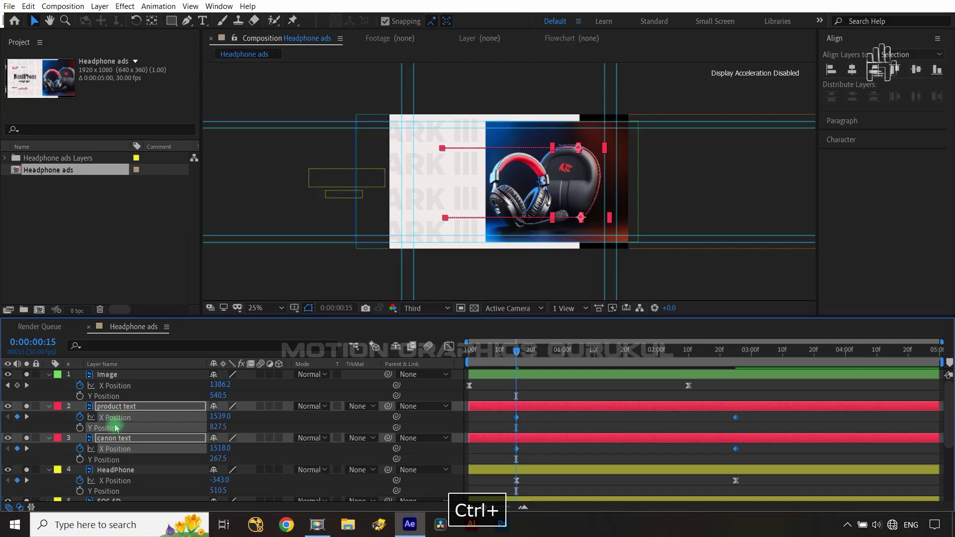
click(295, 429)
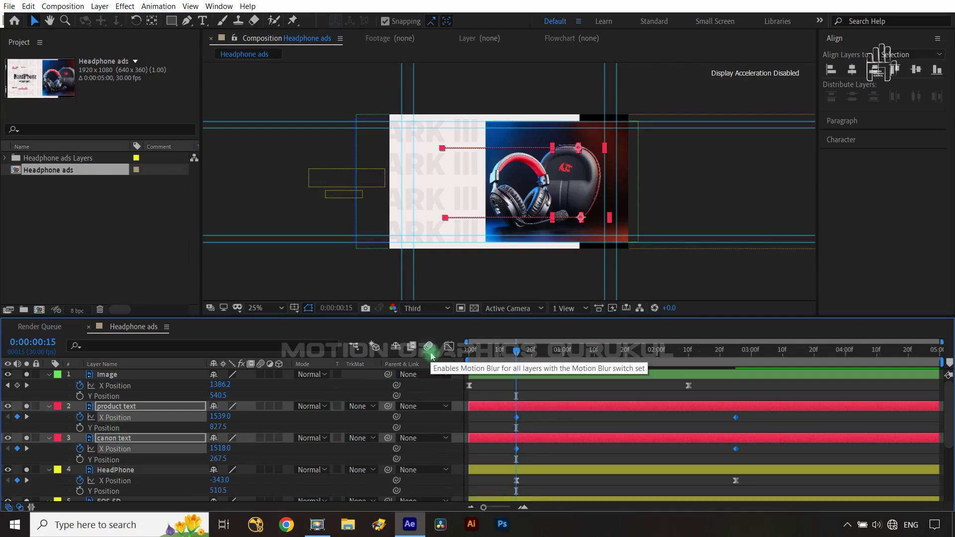
key(F9)
click(449, 347)
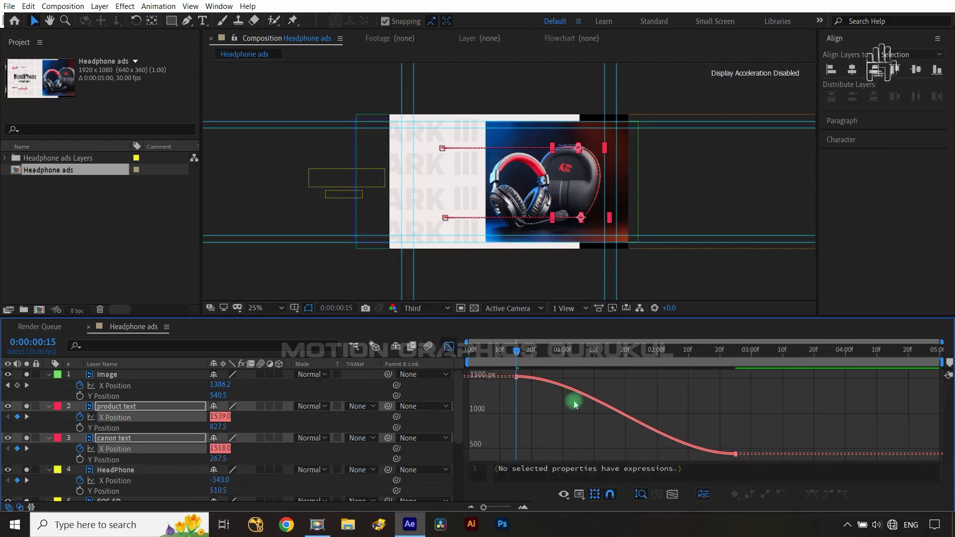
Shape both text layers' X Position curves for a steep start and a slight overshoot before settling at the last keyframe
drag(569, 376, 477, 404)
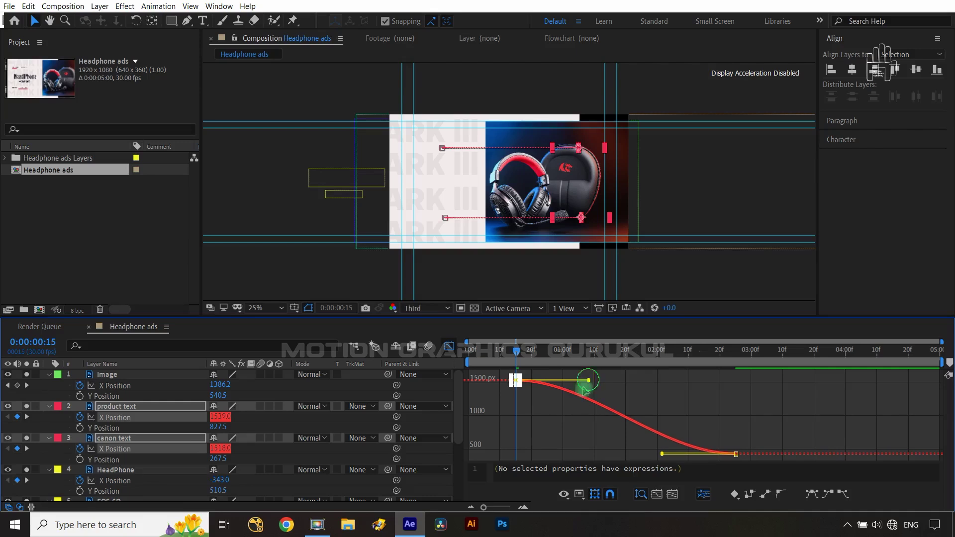
drag(585, 388, 515, 455)
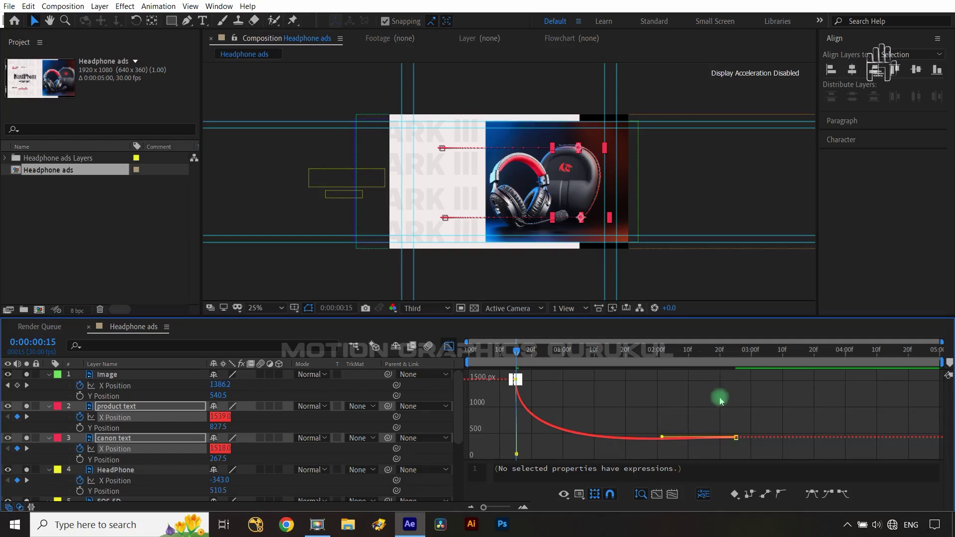
click(766, 496)
click(669, 435)
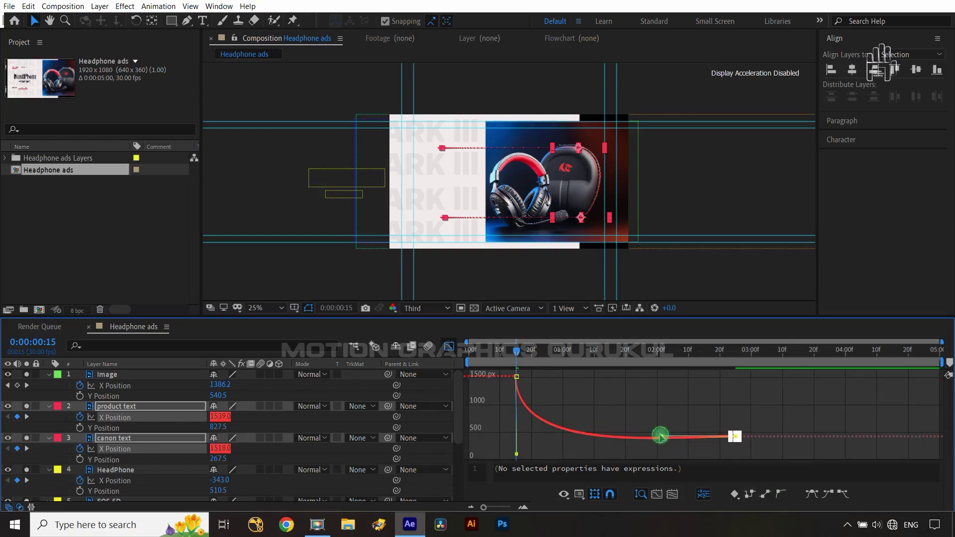
drag(660, 436, 657, 450)
click(669, 469)
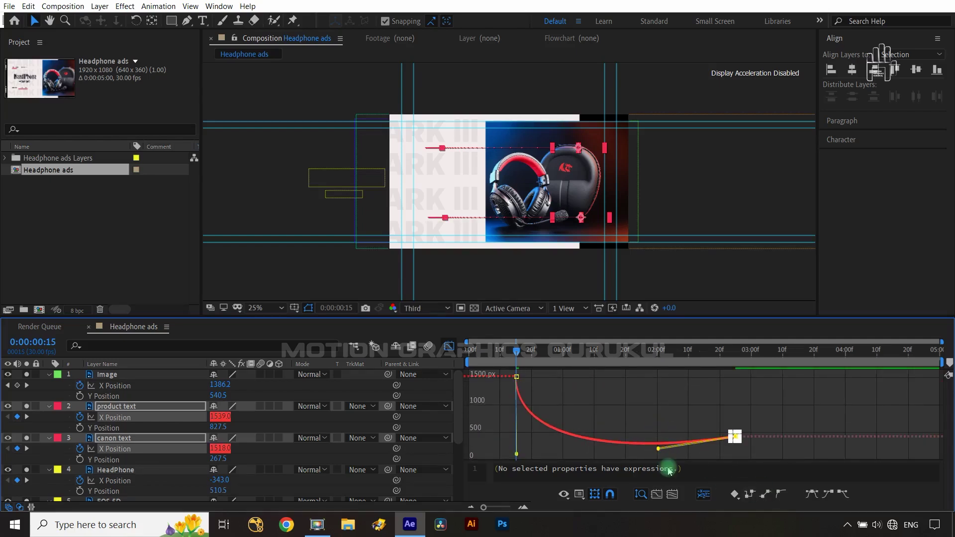
click(448, 350)
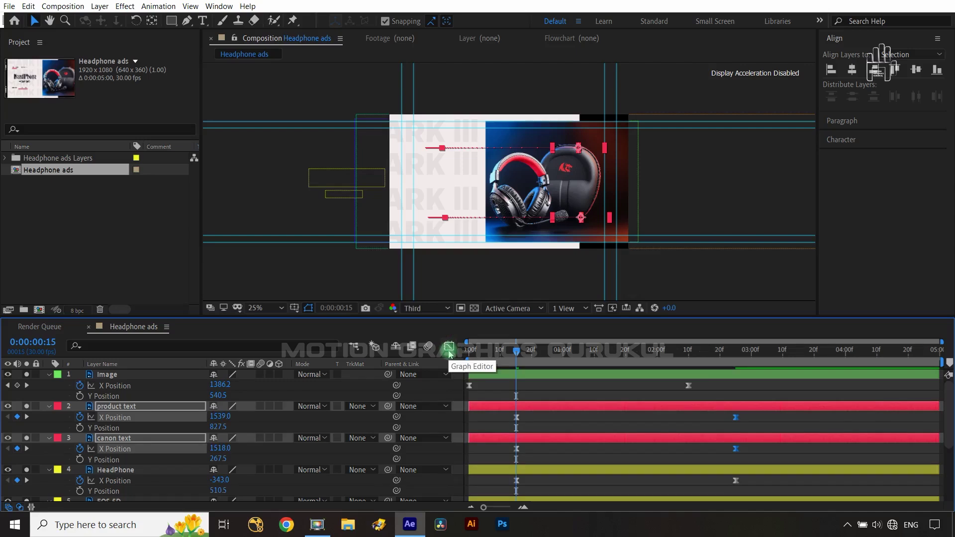
Preview the composition's animation from the first frame
click(487, 112)
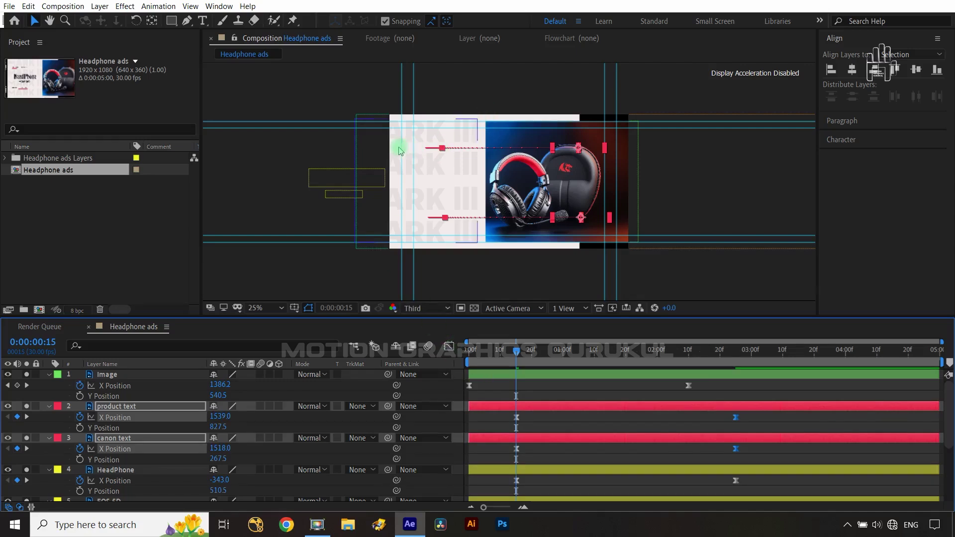
click(545, 435)
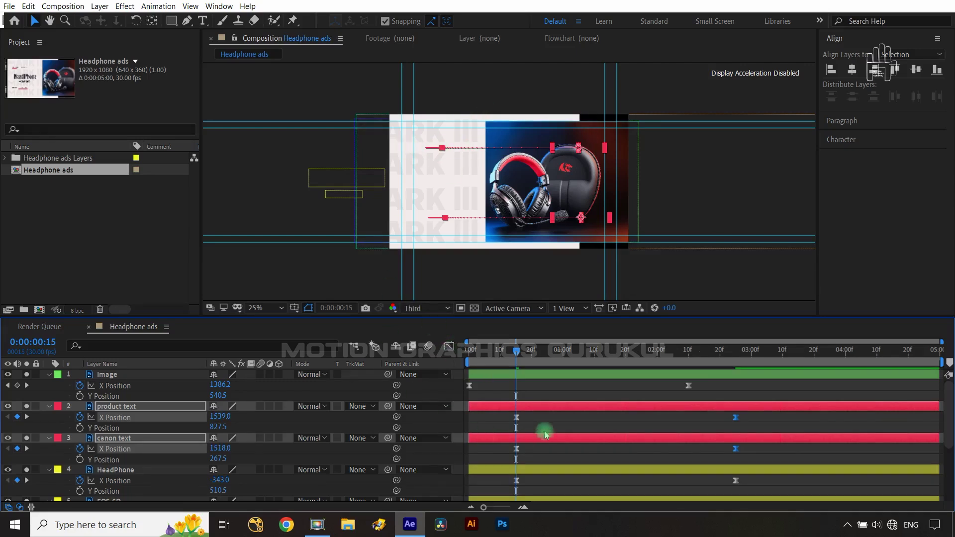
click(470, 361)
click(422, 387)
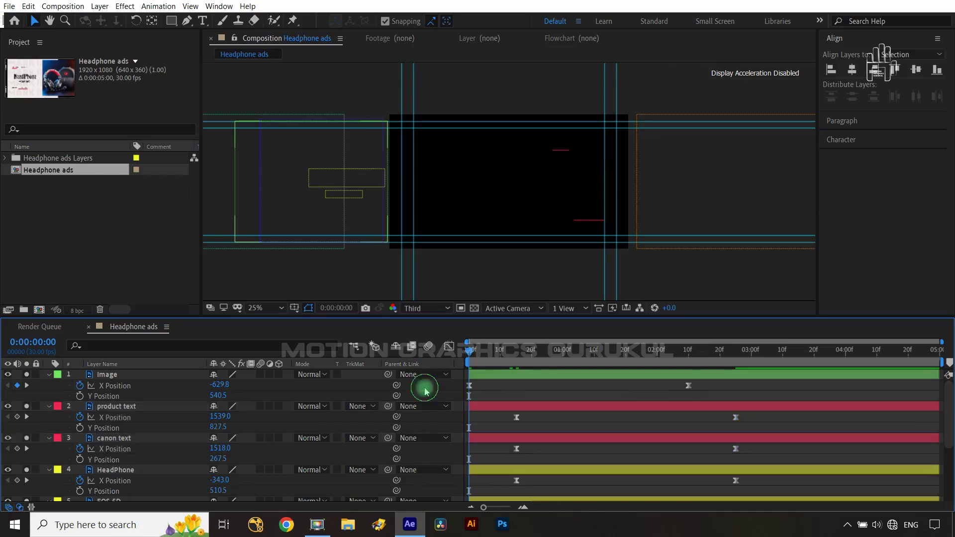
key(space)
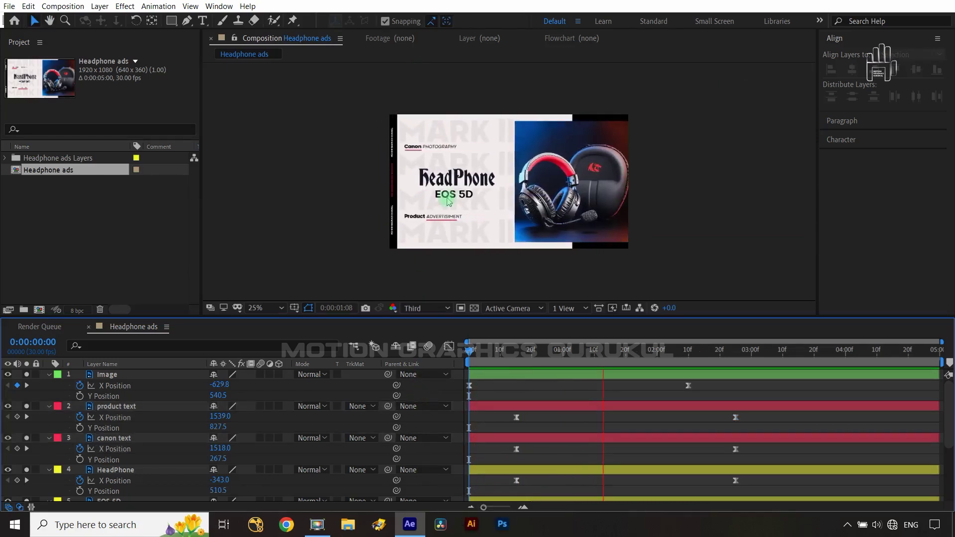
click(417, 170)
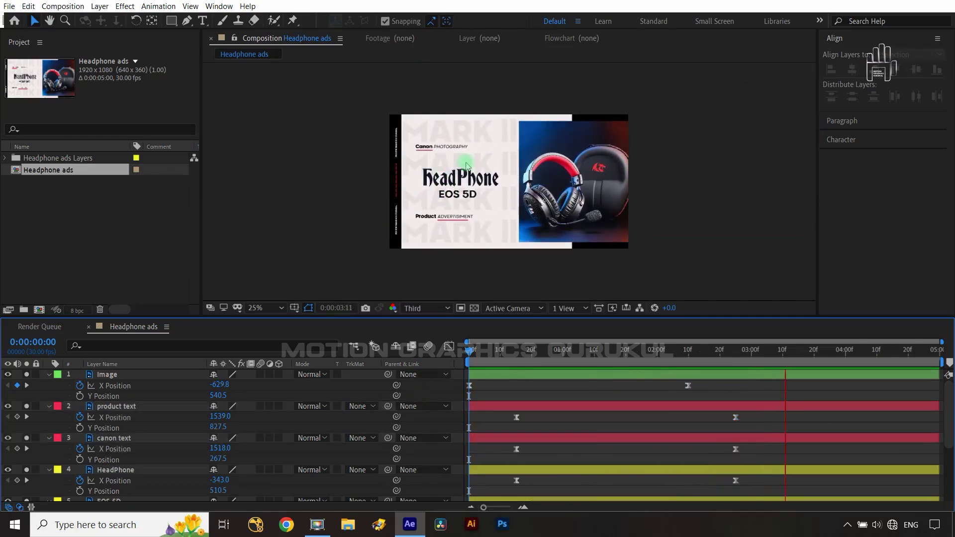
Fit the composition to the viewer and preview the animation again from the first frame to about 3 seconds
key(space)
key(shift+slash)
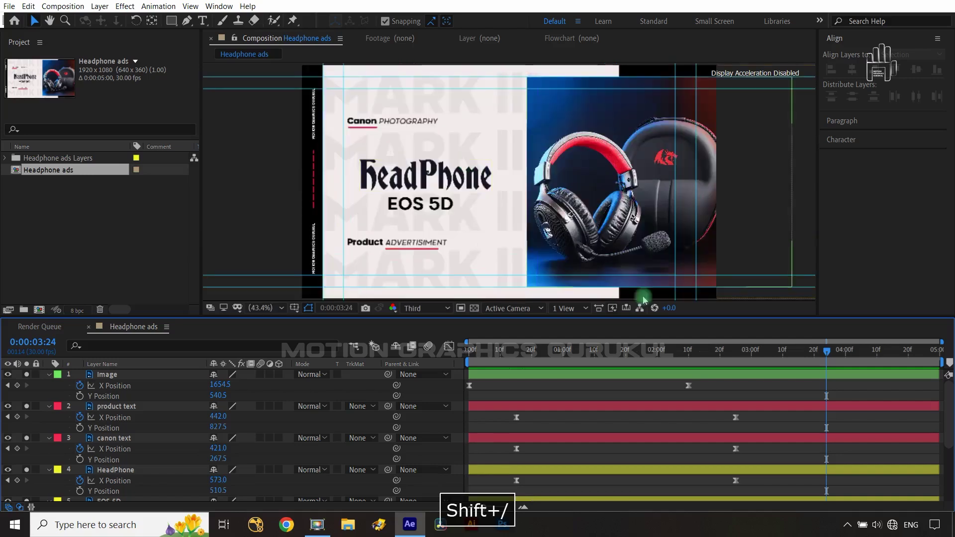
drag(826, 350, 434, 393)
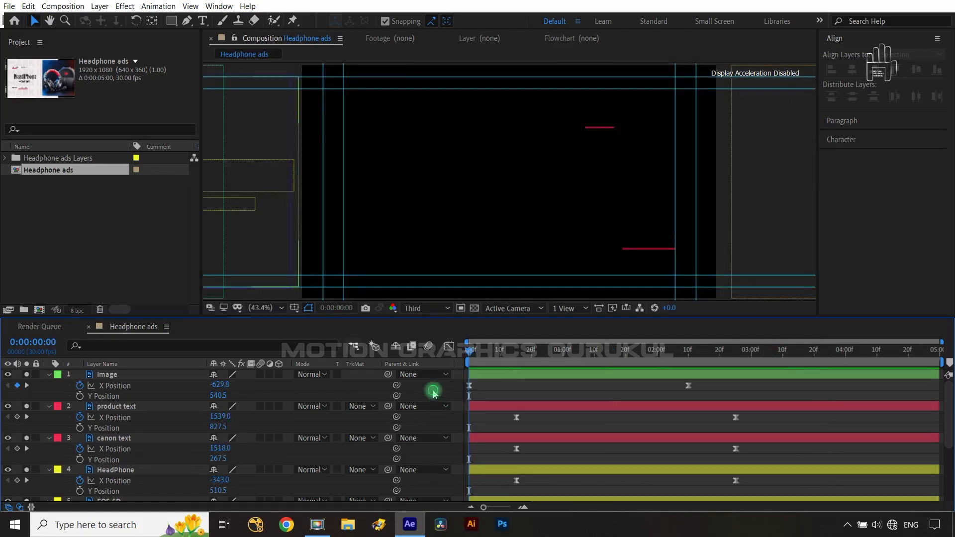
key(space)
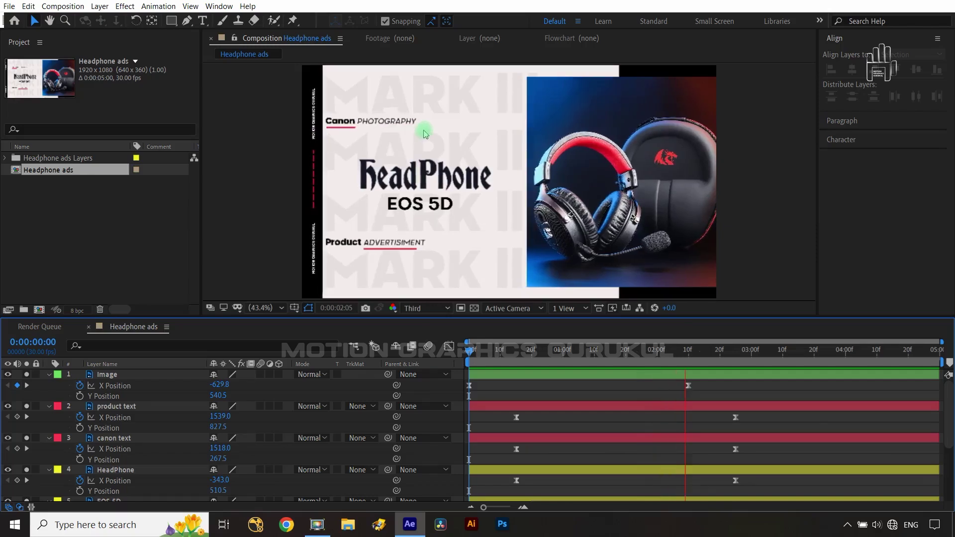
key(space)
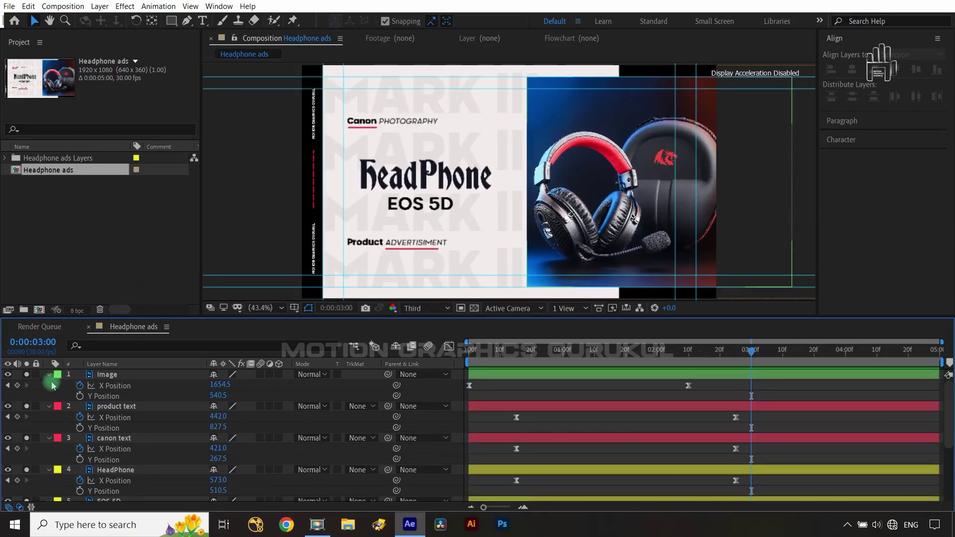
Add a null object to the Headphone ads composition
click(736, 417)
click(547, 391)
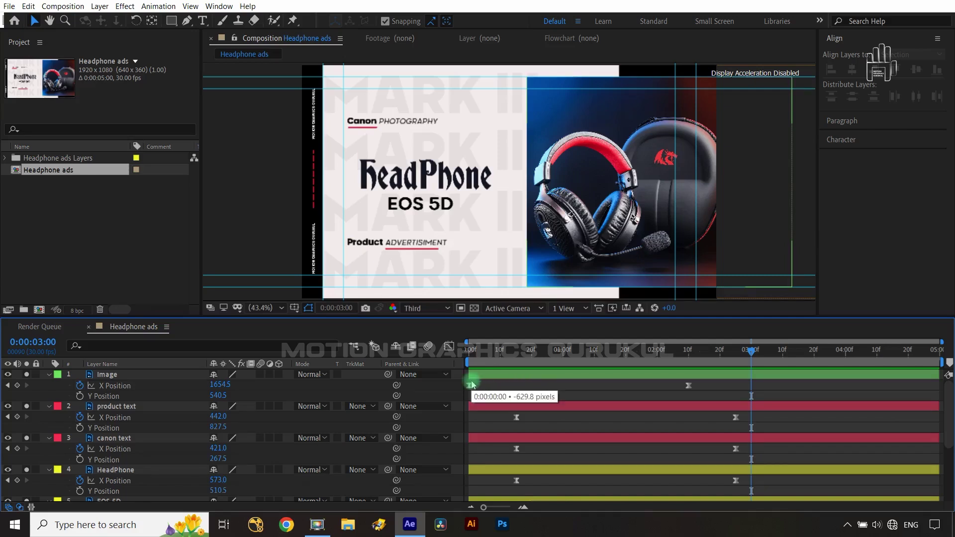
click(610, 403)
click(322, 407)
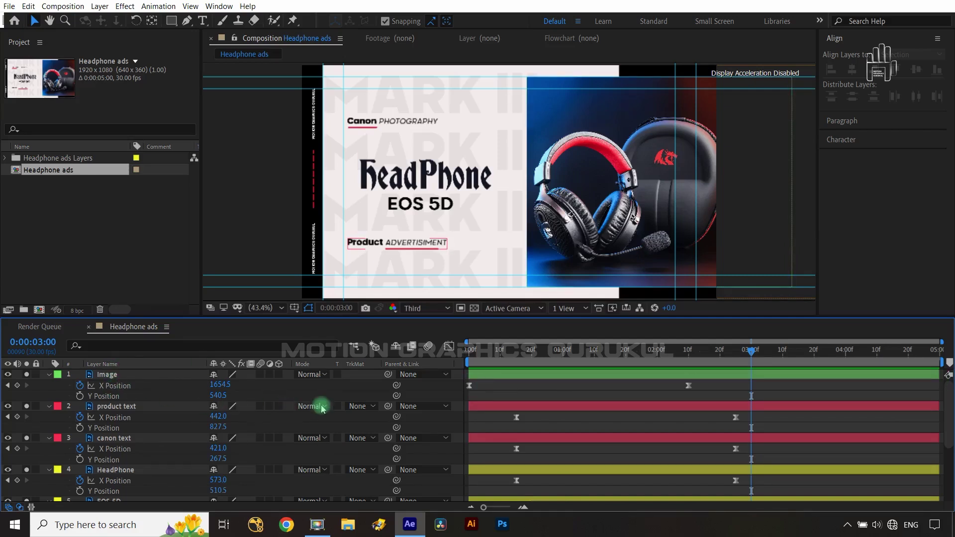
right_click(323, 398)
mouse_move(388, 279)
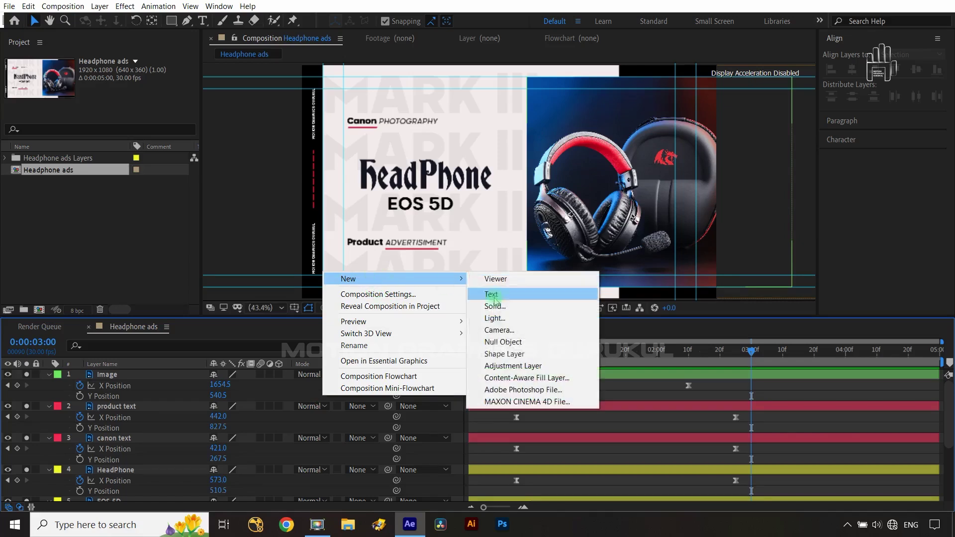
click(520, 342)
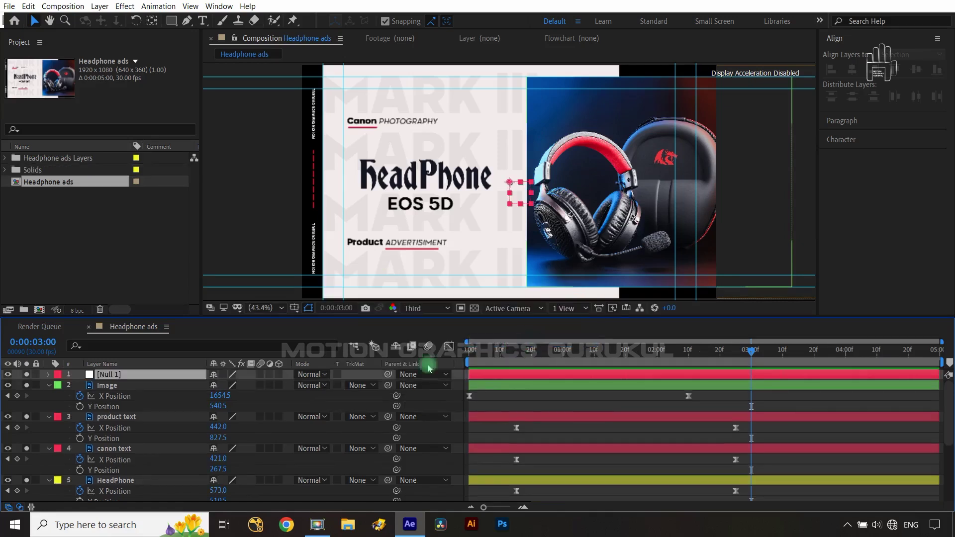
Collapse the open properties of all layers from Image down to BG
click(111, 387)
scroll(120, 485, down, 5)
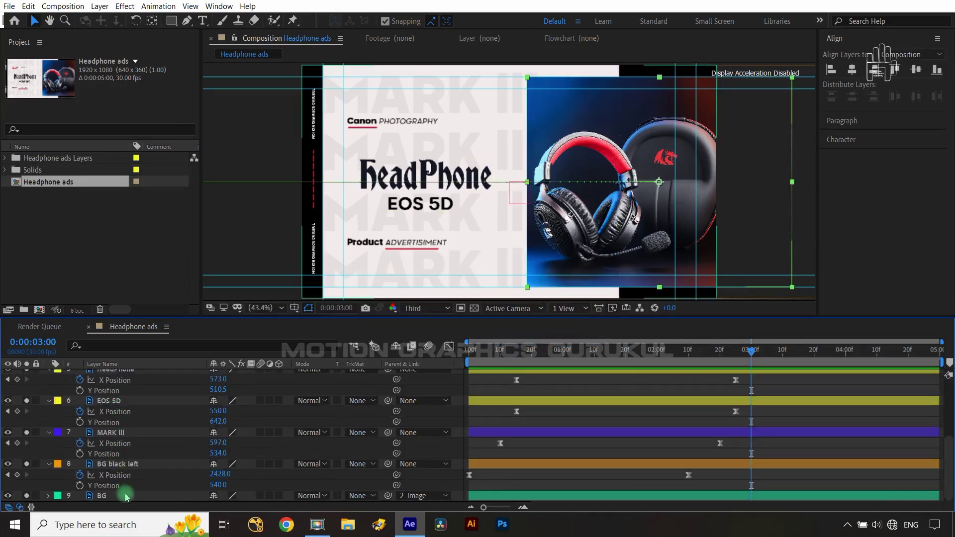
shift+click(122, 494)
click(49, 463)
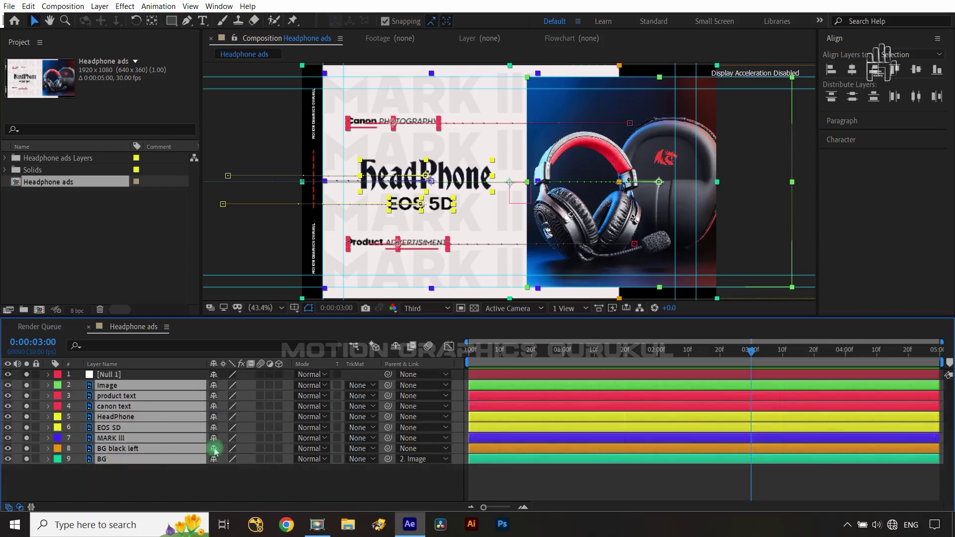
click(302, 486)
Parent the layers from Image through BG black left to Null 1, leaving out BG
click(122, 457)
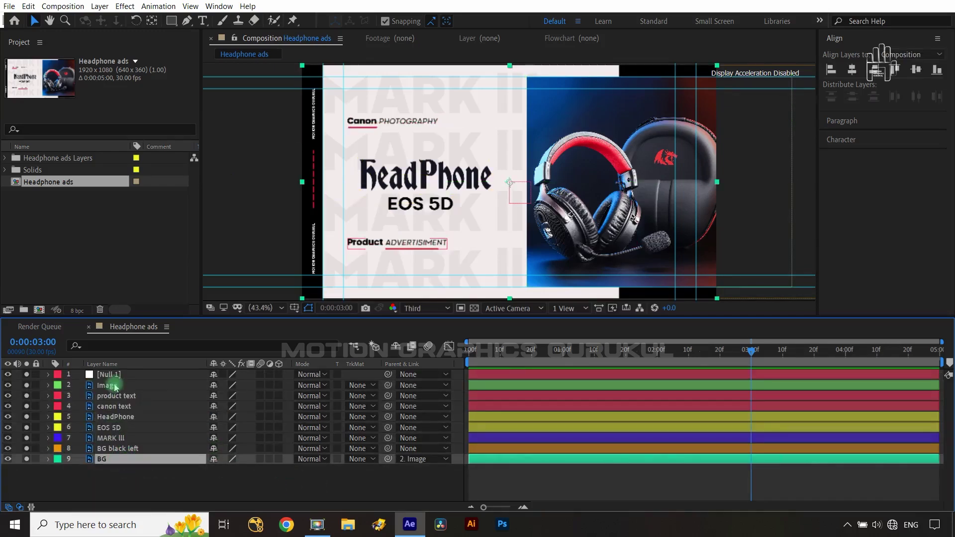
click(132, 485)
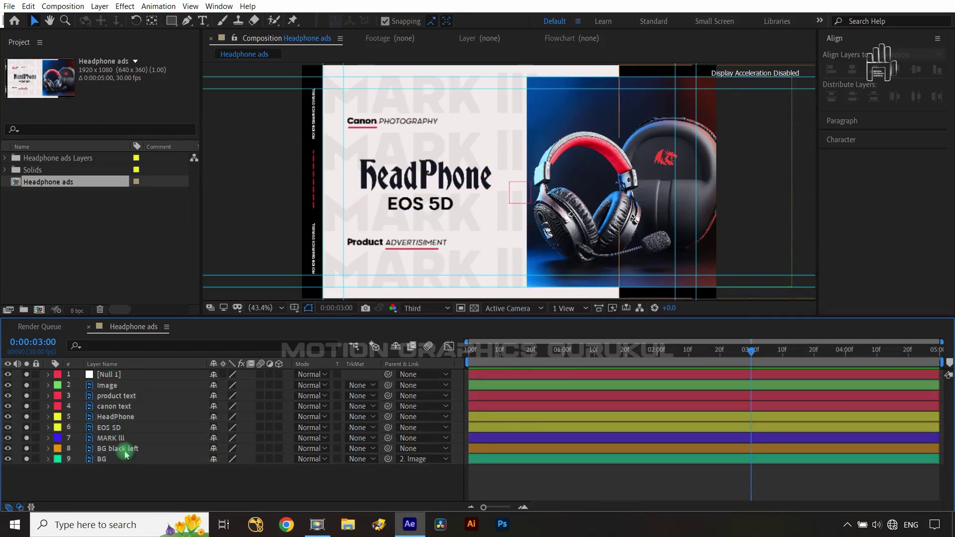
click(122, 449)
shift+click(124, 387)
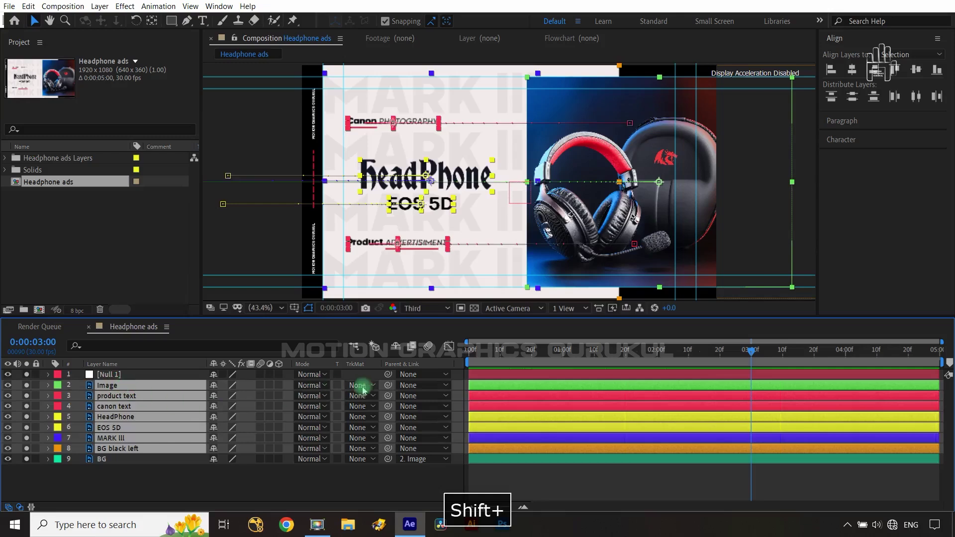
drag(339, 394, 149, 378)
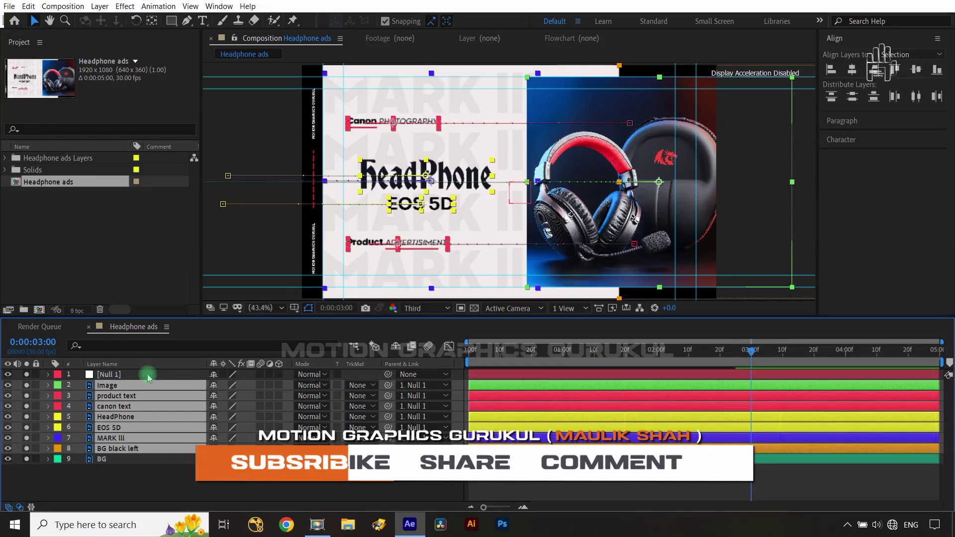
Add a Scale keyframe of 130% to Null 1 at the first frame
key(Home)
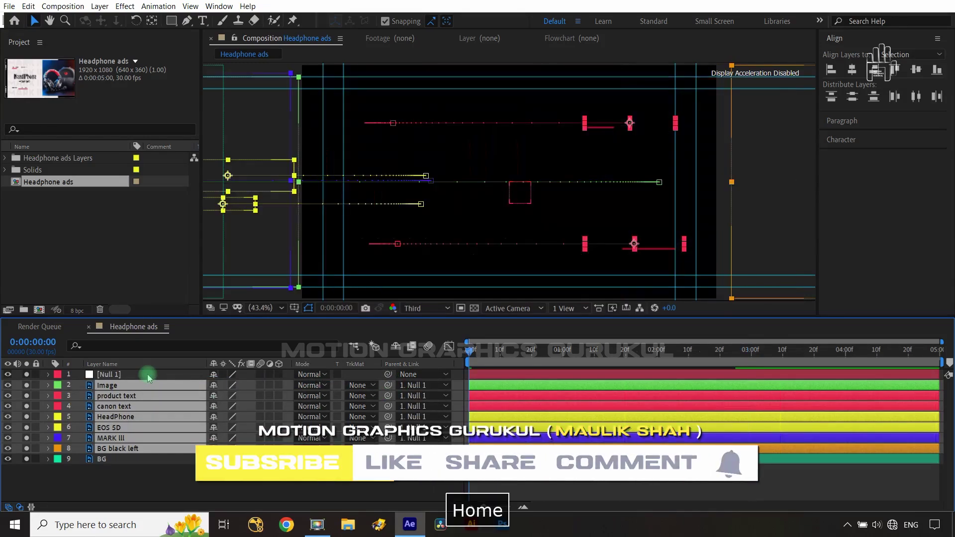
click(148, 378)
key(s)
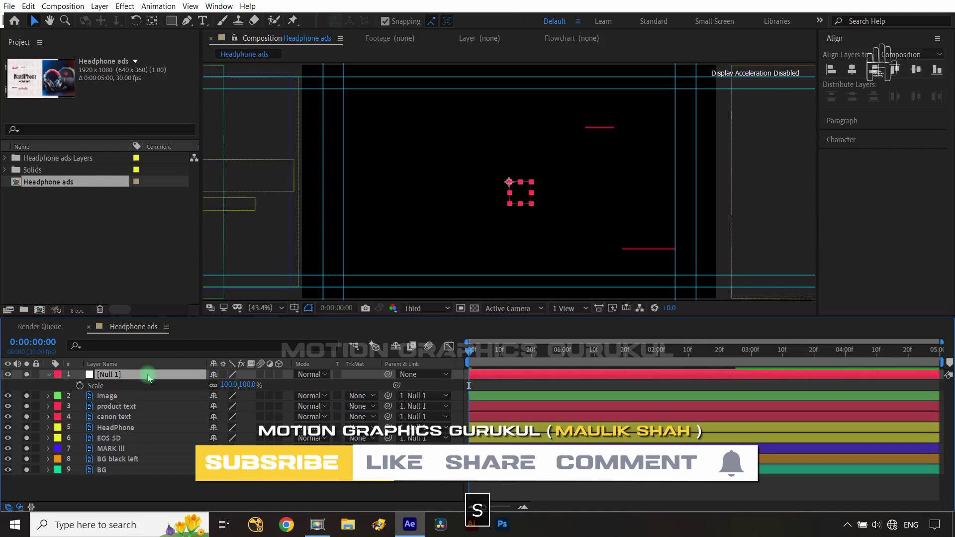
click(79, 386)
click(249, 384)
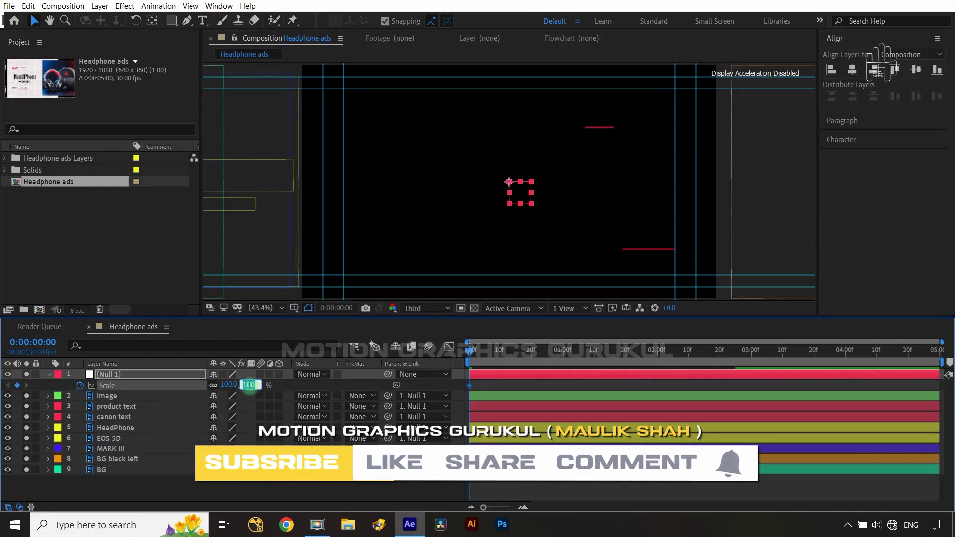
text(130)
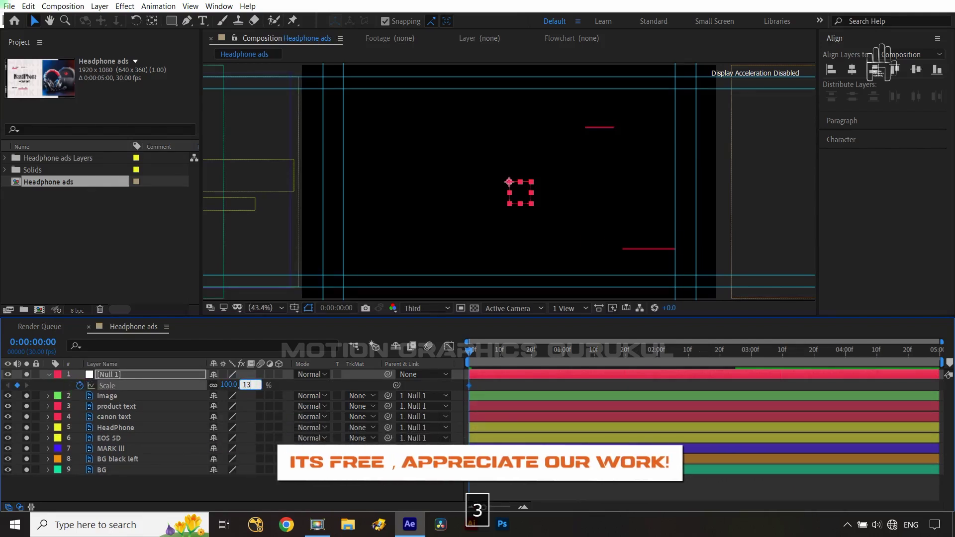
click(346, 484)
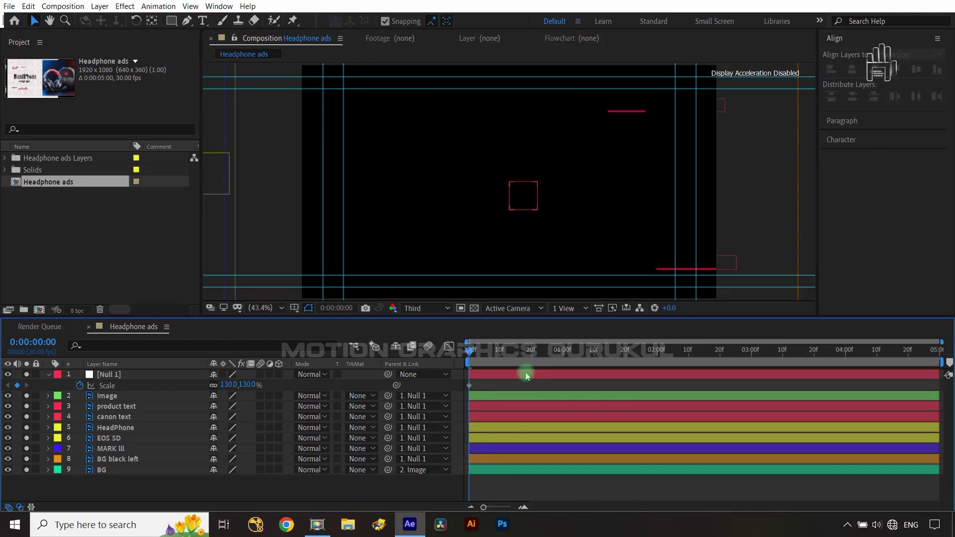
Set the Scale of Null 1 to 100% at the composition's last frame, 0:00:04:29
key(End)
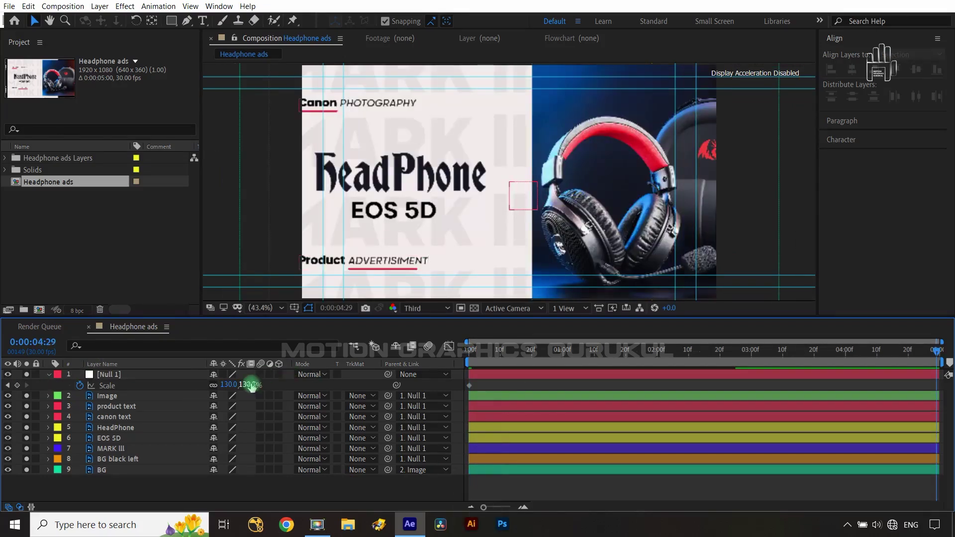
drag(253, 386, 251, 389)
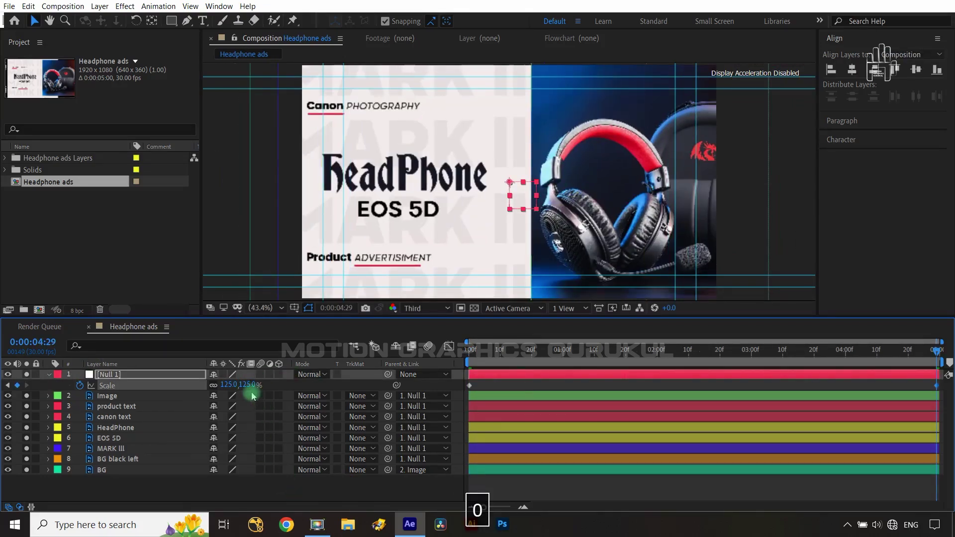
click(249, 384)
text(1)
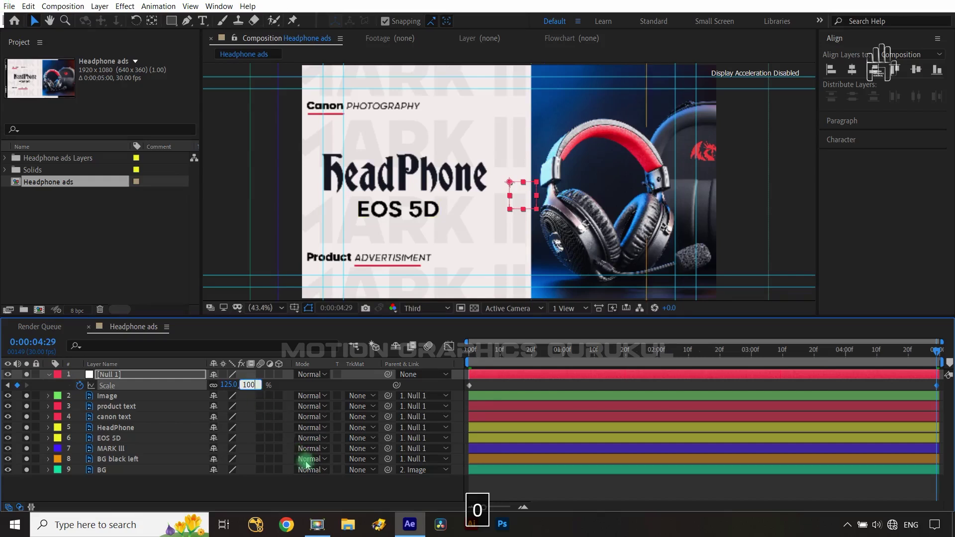
text(00)
click(315, 484)
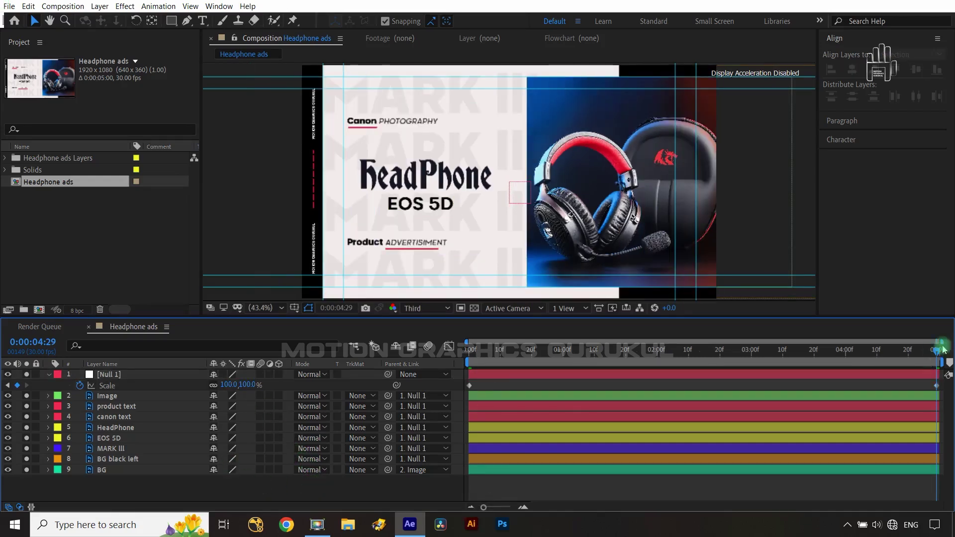
Apply Easy Ease to both Scale keyframes of Null 1 and show their value graph
drag(941, 349, 942, 392)
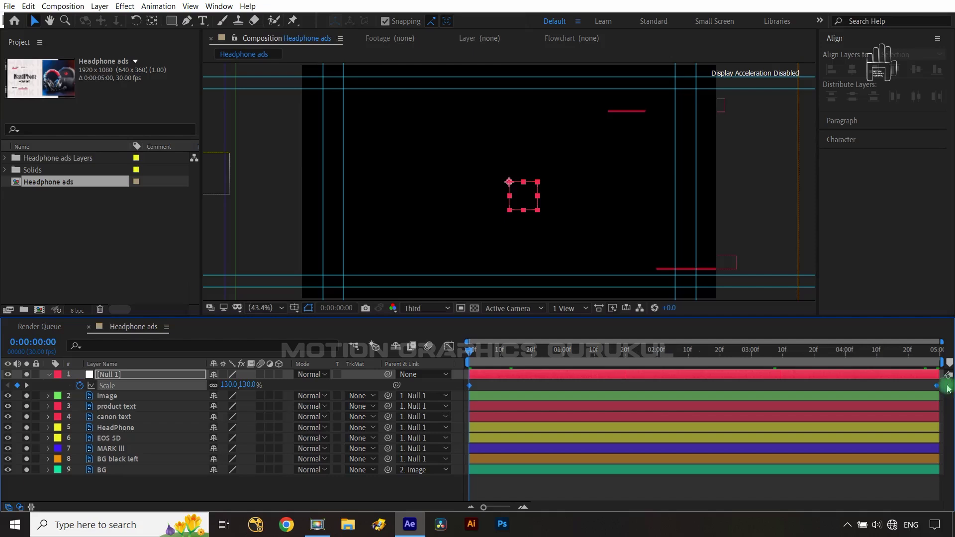
key(F9)
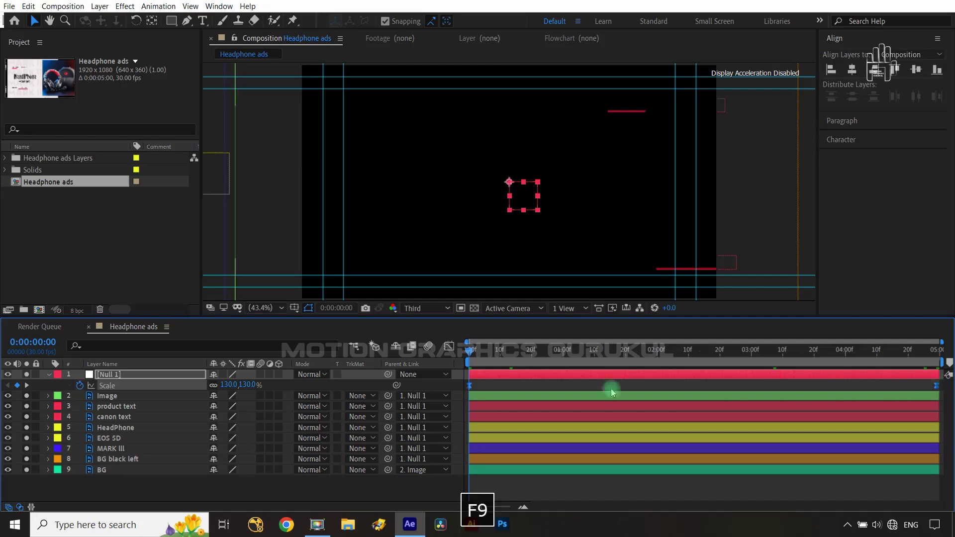
click(450, 347)
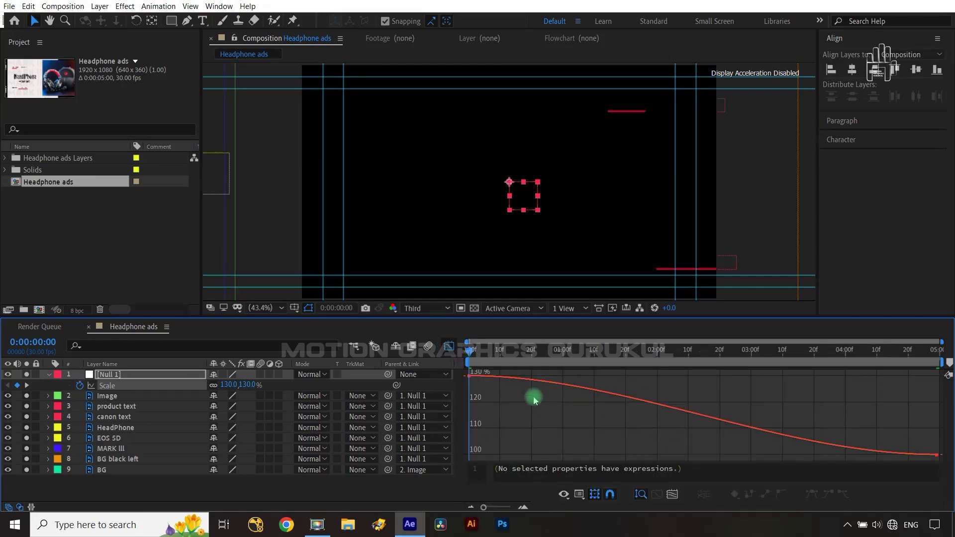
Shape the Scale curve of Null 1 to drop steeply at the start and level out long before the last keyframe
drag(505, 400, 419, 324)
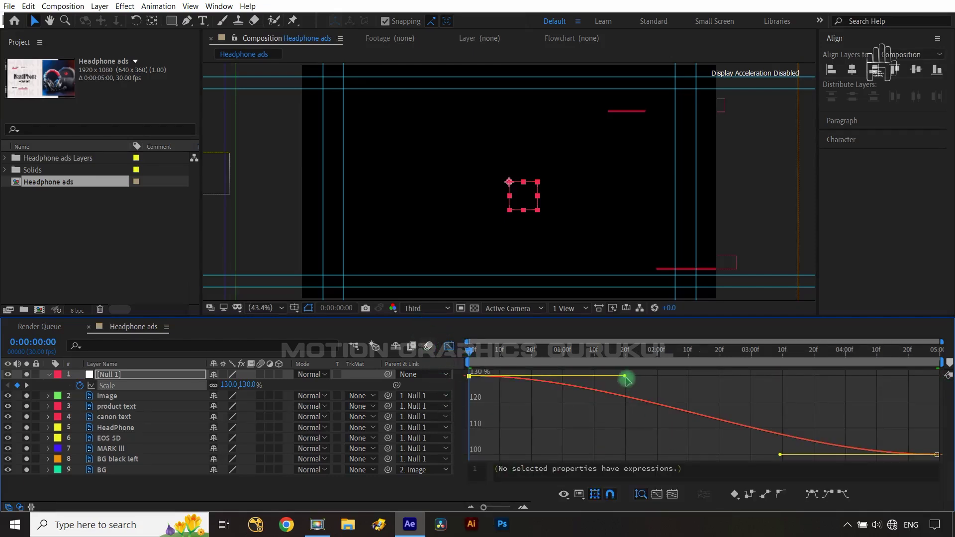
drag(605, 393, 469, 457)
click(791, 456)
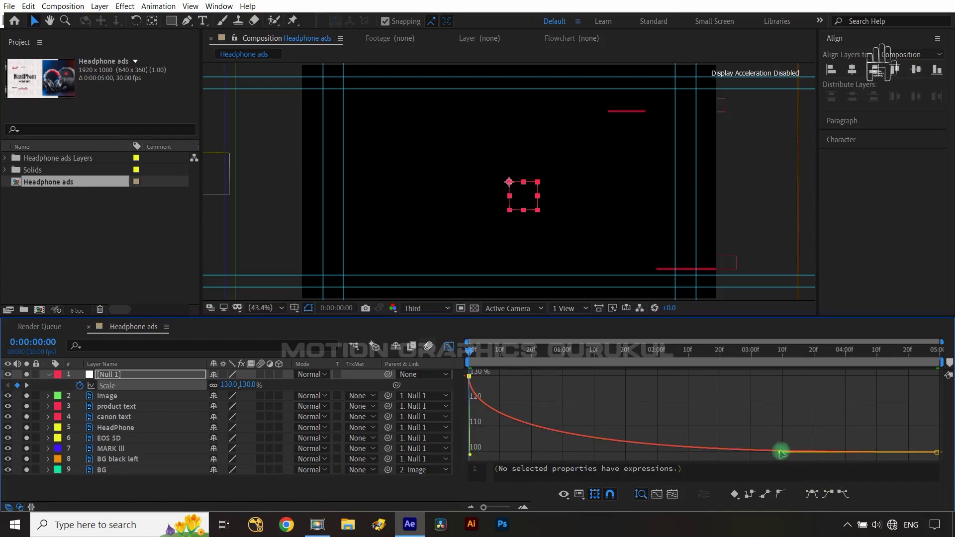
drag(781, 452, 664, 463)
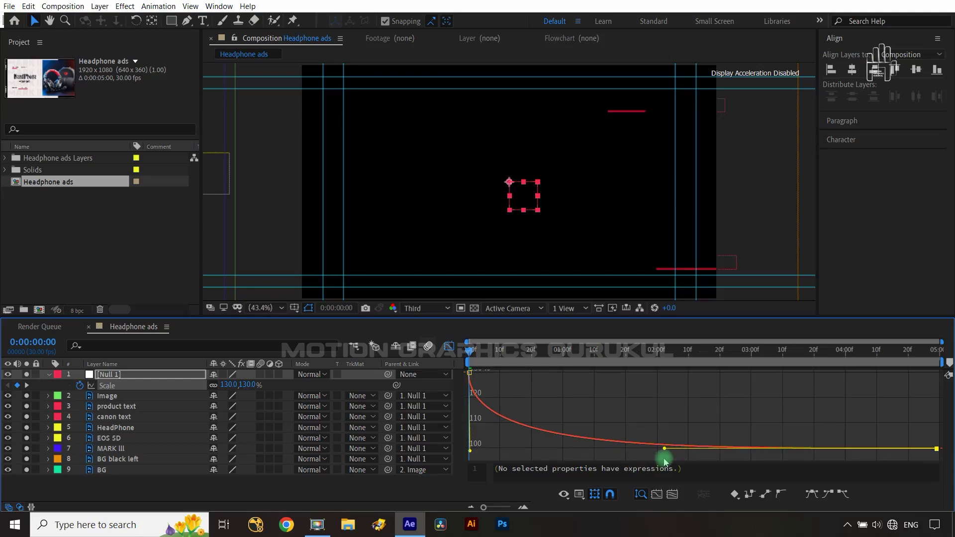
click(481, 382)
Close the value graph, deselect the null and preview the animation from the first frame
click(451, 345)
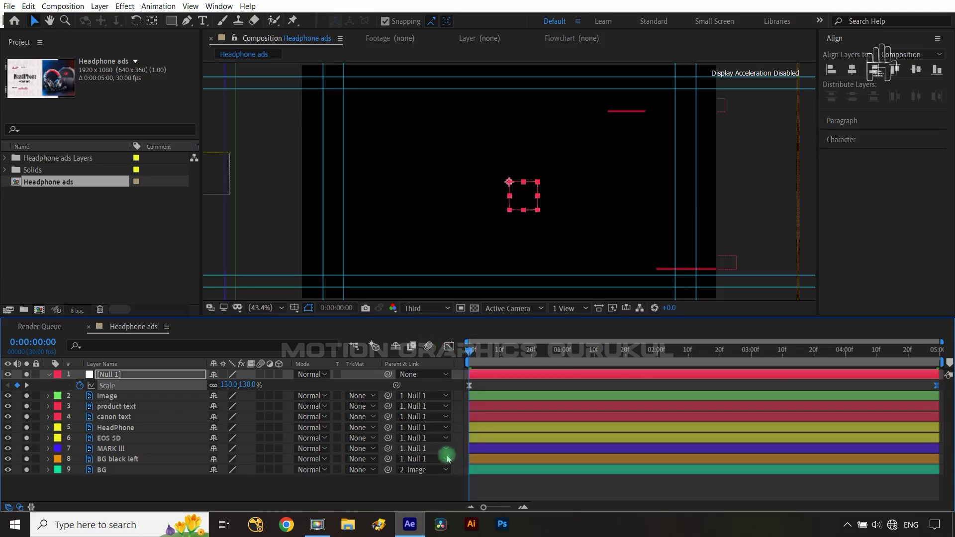
click(441, 486)
key(space)
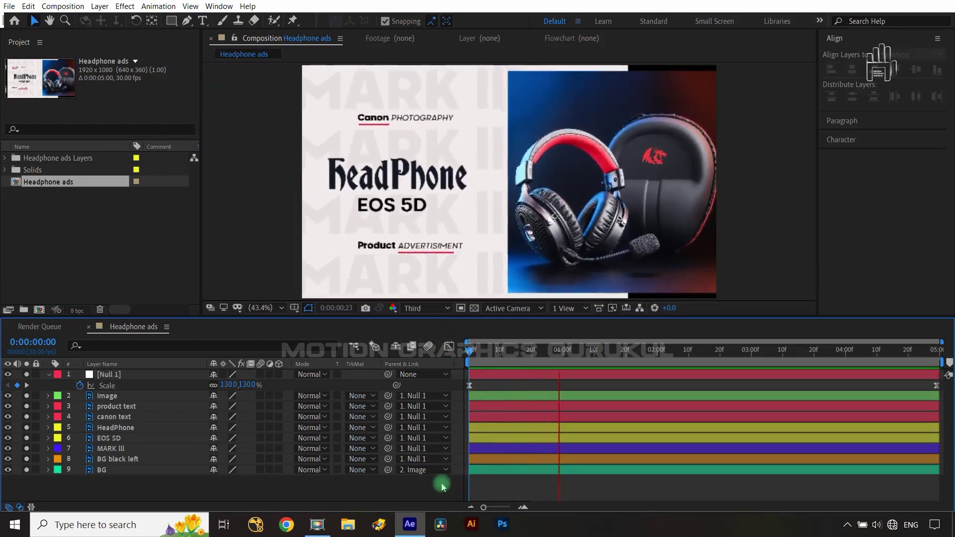